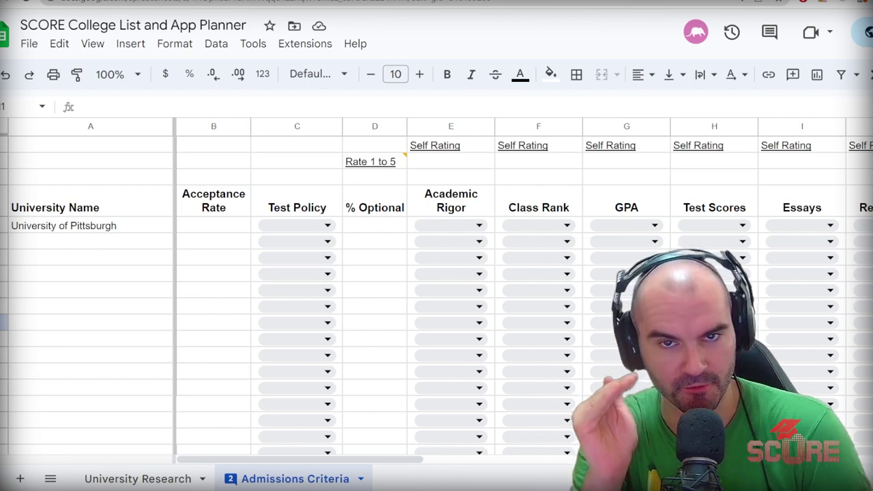
Go to Pittsburgh's empty acceptance rate cell on the Admissions Criteria sheet
{"action": "key", "text": "ctrl+shift+Page_Up"}
{"action": "left_click", "coordinate": [271, 481]}
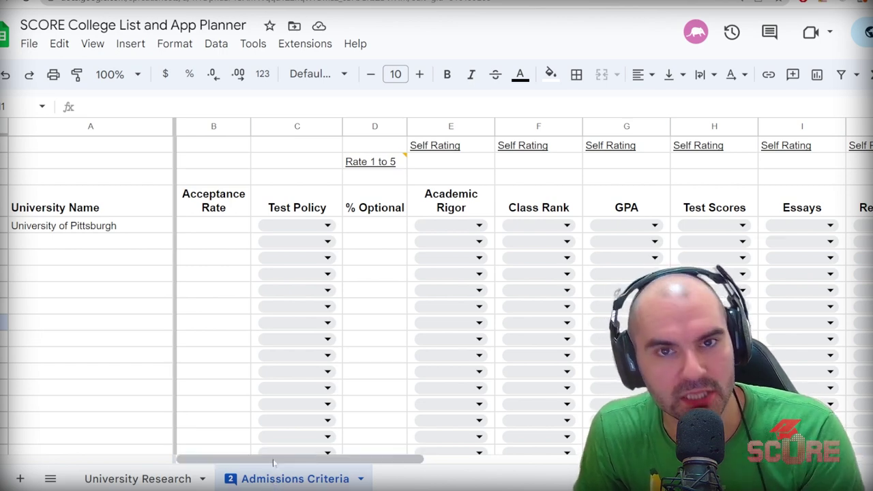
{"action": "scroll", "coordinate": [225, 249], "scroll_direction": "right", "scroll_amount": 15}
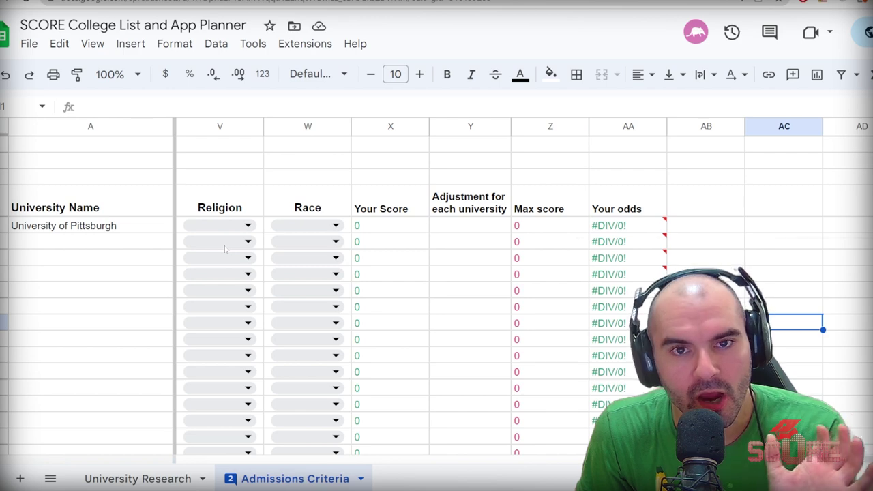
{"action": "scroll", "coordinate": [224, 249], "scroll_direction": "left", "scroll_amount": 15}
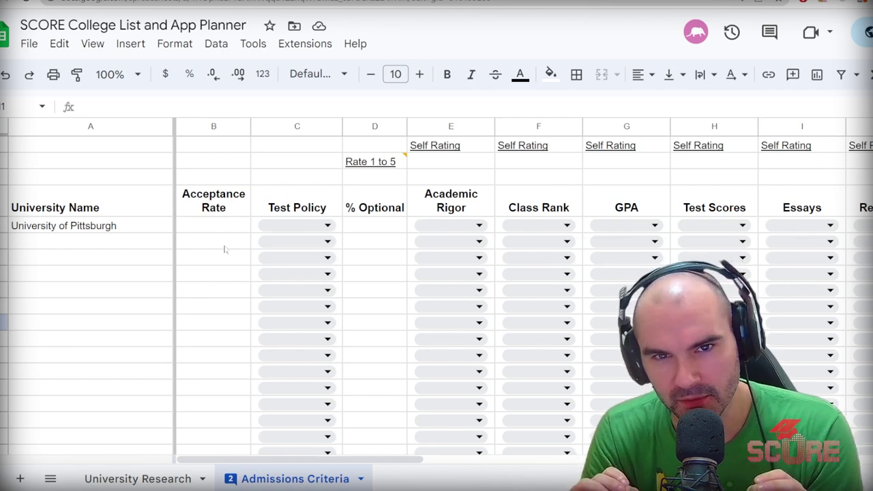
{"action": "key", "text": "Left"}
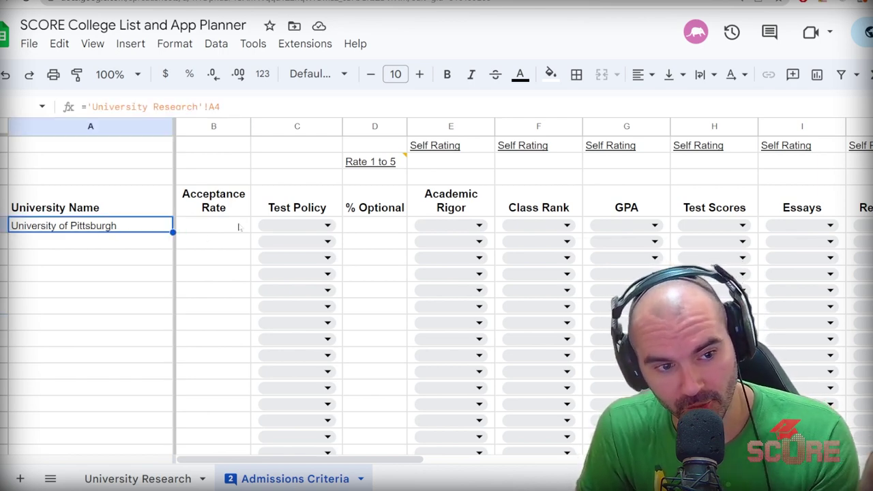
{"action": "key", "text": "Right"}
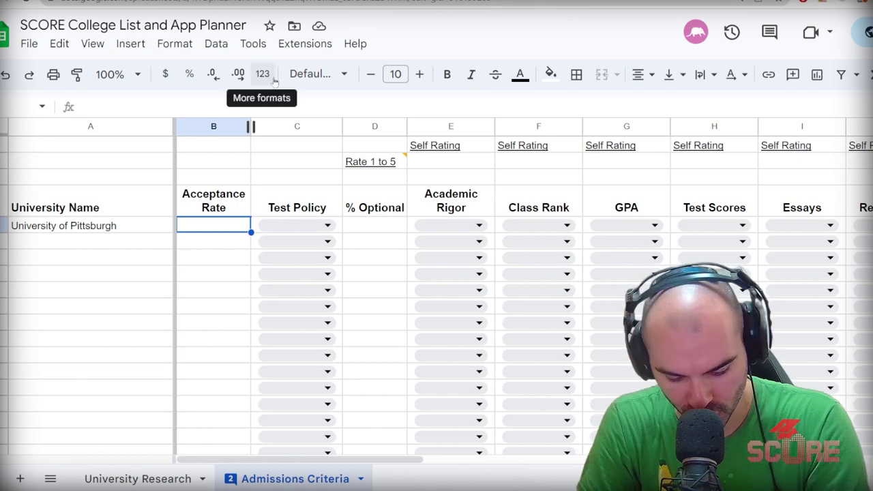
Search Google for 'university of pittsburgh acceptance rate' and find the 66.7% figure
{"action": "key", "text": "ctrl+t"}
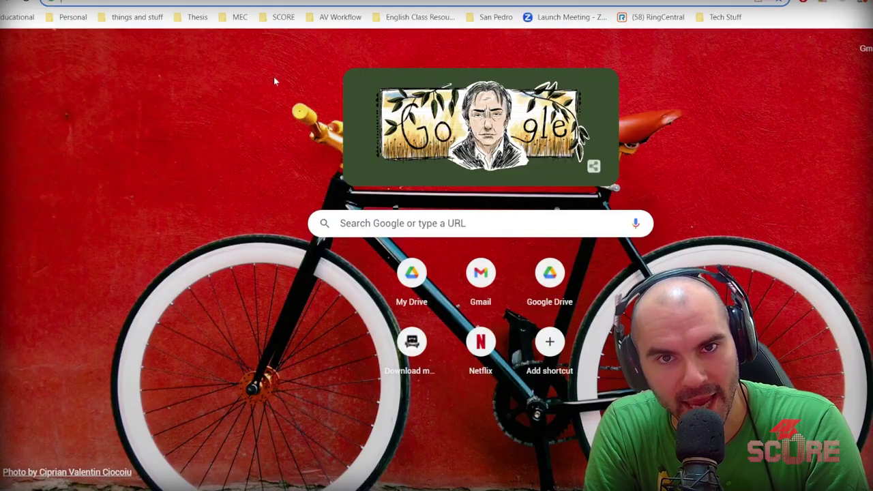
{"action": "type", "text": "university of pitts"}
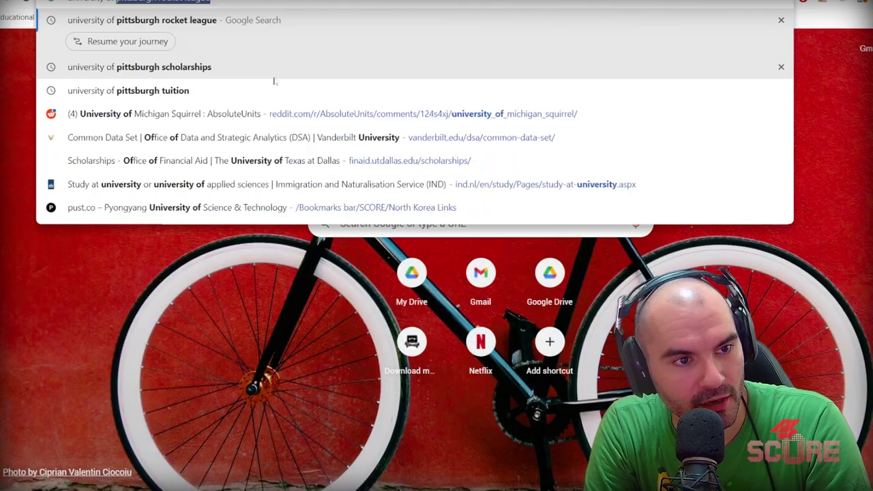
{"action": "type", "text": "burgh acceptance rate"}
{"action": "key", "text": "Return"}
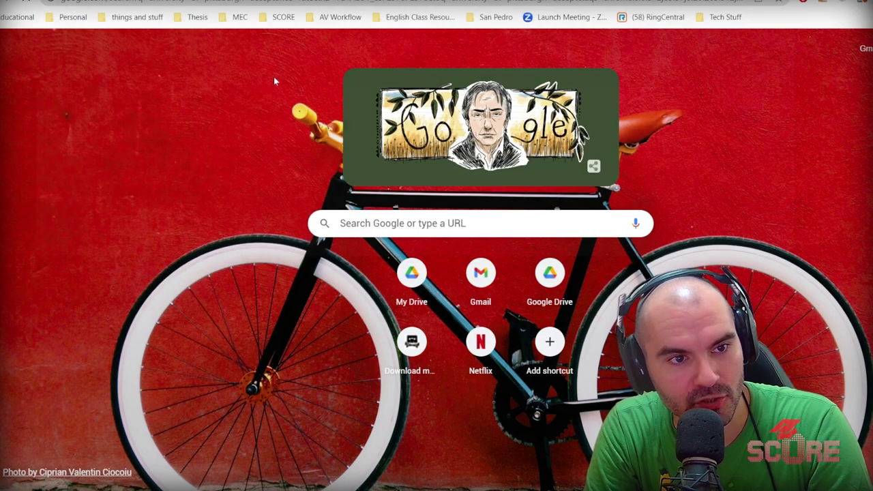
{"action": "left_click_drag", "start_coordinate": [97, 169], "coordinate": [208, 165]}
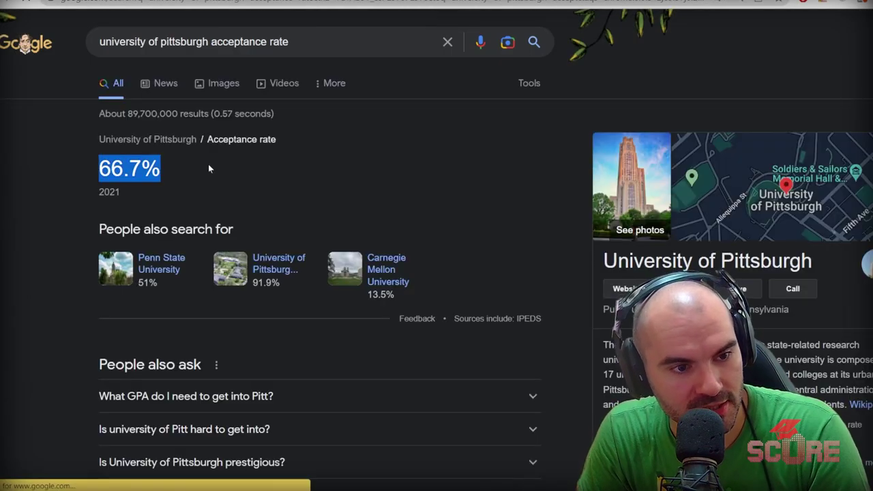
{"action": "left_click", "coordinate": [319, 216]}
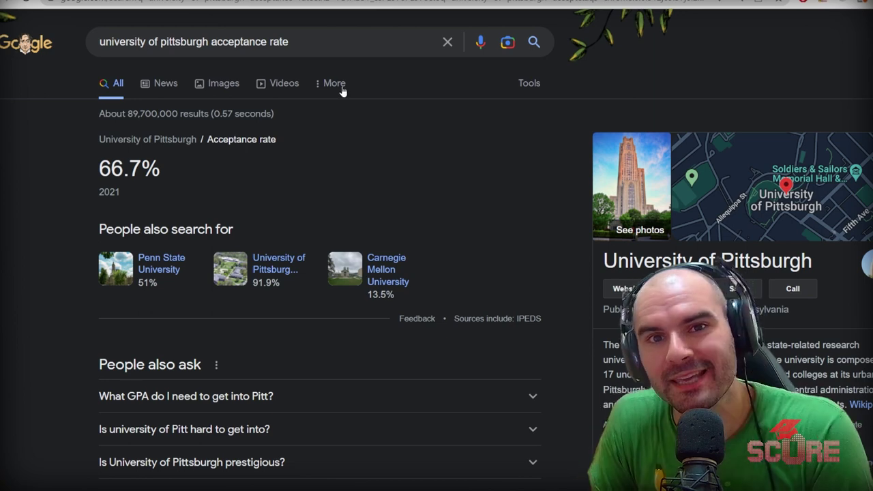
Search 'common data set' and expand Pitt's Academic Year 2022-2023 campus reports
{"action": "key", "text": "BackSpace"}
{"action": "key", "text": "BackSpace"}
{"action": "key", "text": "BackSpace"}
{"action": "key", "text": "BackSpace"}
{"action": "key", "text": "BackSpace"}
{"action": "key", "text": "BackSpace"}
{"action": "key", "text": "BackSpace"}
{"action": "key", "text": "BackSpace"}
{"action": "key", "text": "BackSpace"}
{"action": "key", "text": "BackSpace"}
{"action": "key", "text": "BackSpace"}
{"action": "key", "text": "BackSpace"}
{"action": "key", "text": "BackSpace"}
{"action": "key", "text": "BackSpace"}
{"action": "key", "text": "BackSpace"}
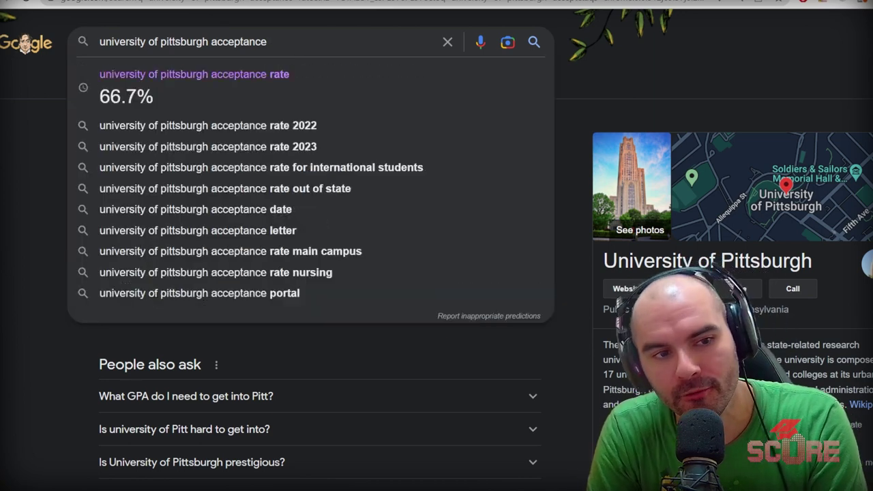
{"action": "type", "text": "common data se"}
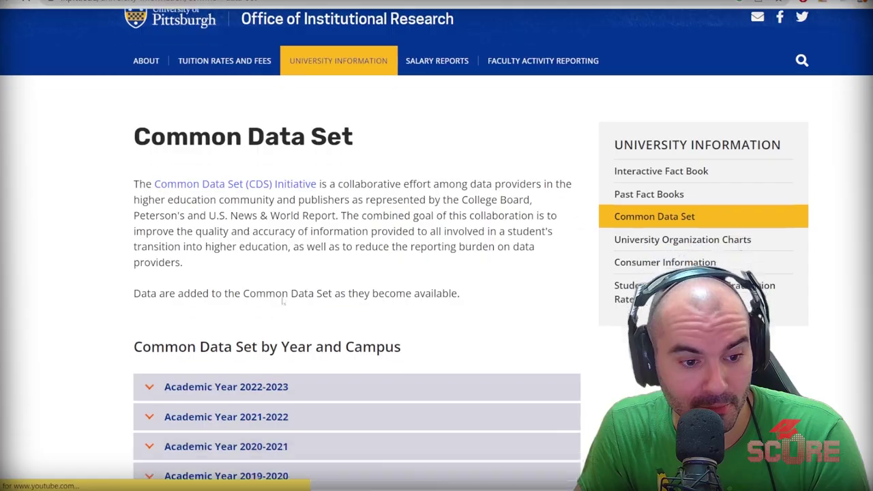
{"action": "scroll", "coordinate": [288, 298], "scroll_direction": "down", "scroll_amount": 3}
{"action": "left_click", "coordinate": [188, 158]}
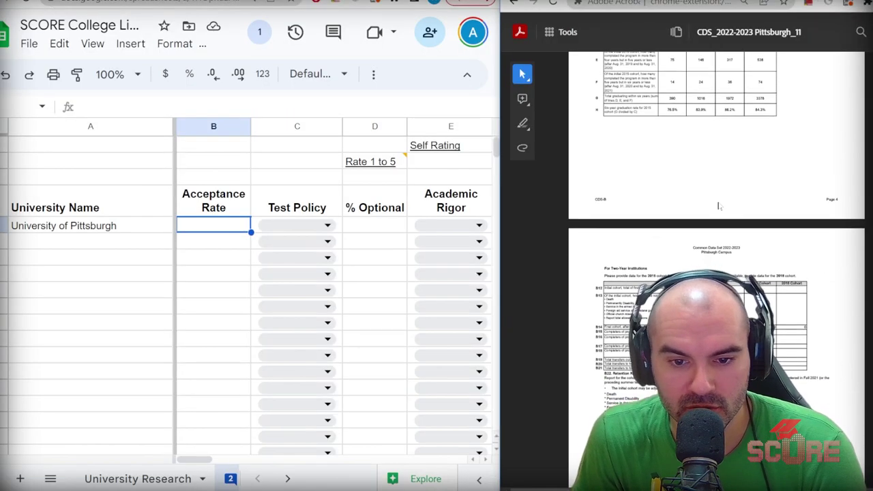
Scroll the Pitt PDF to the C1 table: 53,072 first-year applicants, 26,079 admitted
{"action": "scroll", "coordinate": [682, 205], "scroll_direction": "down", "scroll_amount": 10}
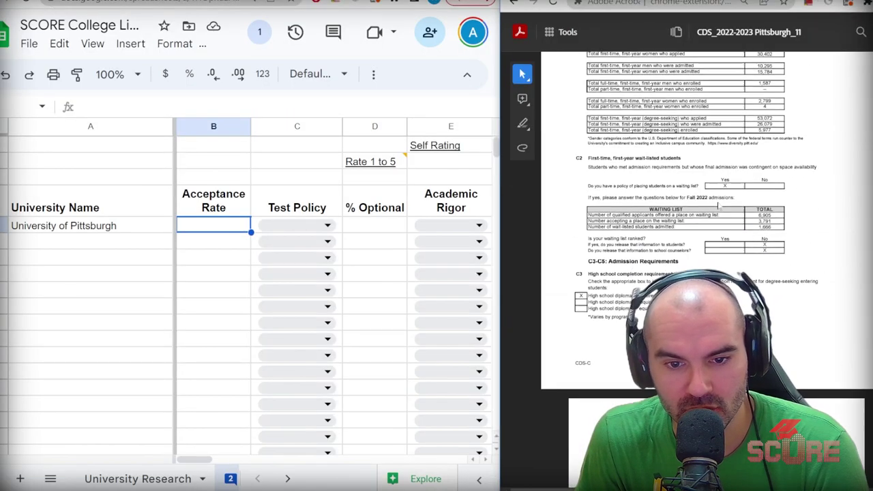
{"action": "scroll", "coordinate": [729, 211], "scroll_direction": "up", "scroll_amount": 1}
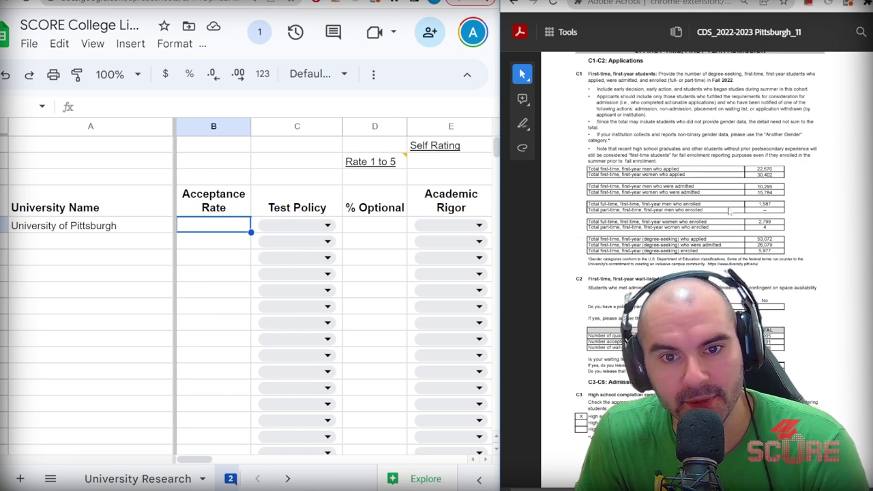
{"action": "scroll", "coordinate": [729, 213], "scroll_direction": "up", "scroll_amount": 1}
{"action": "scroll", "coordinate": [729, 213], "scroll_direction": "up", "scroll_amount": 3}
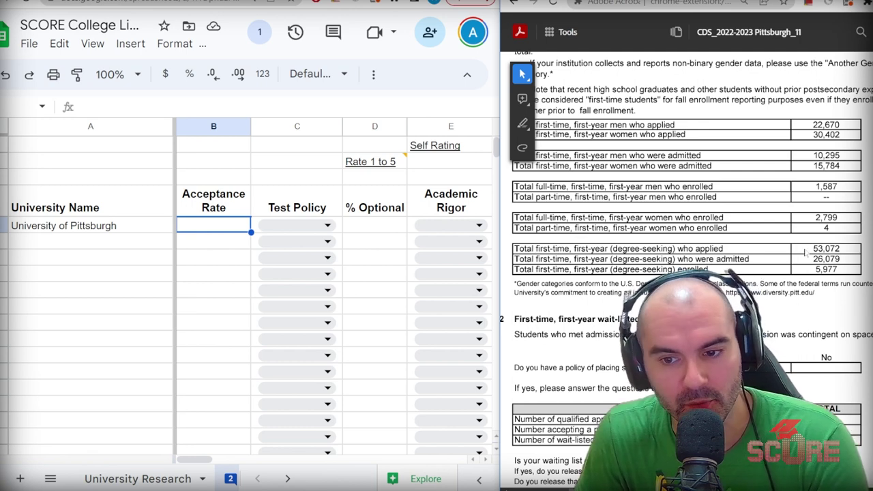
{"action": "key", "text": "super"}
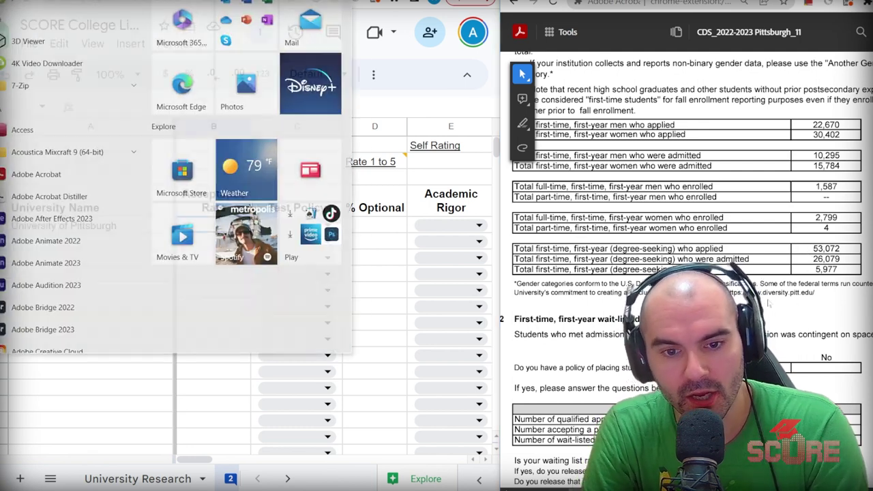
Divide 26,079 by 53,072 in Calculator, getting 0.4914, and copy the result
{"action": "type", "text": "calc"}
{"action": "key", "text": "Return"}
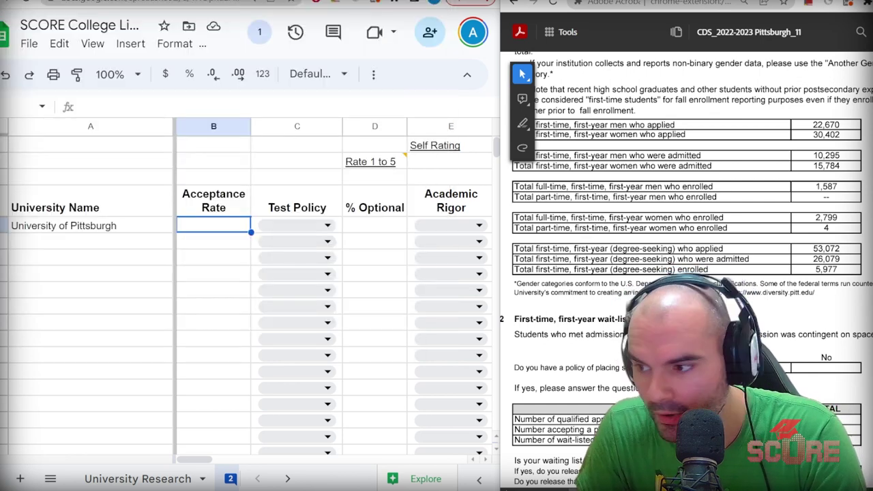
{"action": "type", "text": "26079"}
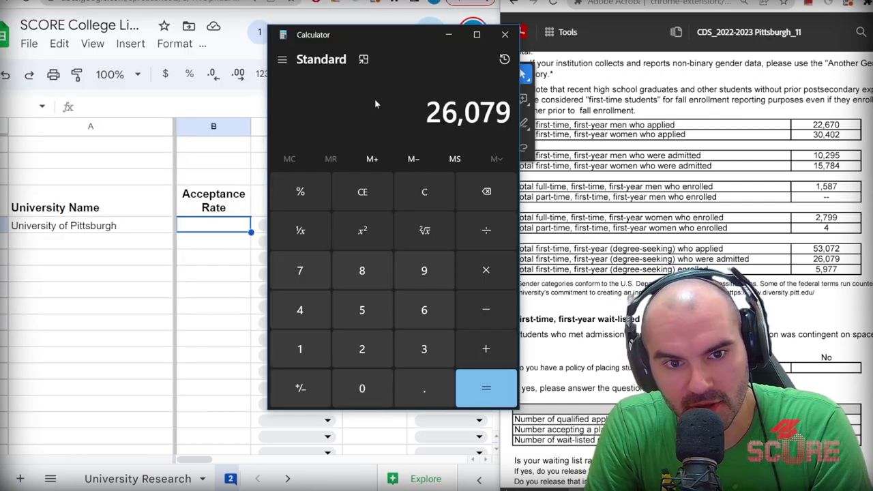
{"action": "key", "text": "slash"}
{"action": "type", "text": "54"}
{"action": "key", "text": "BackSpace"}
{"action": "type", "text": "3072"}
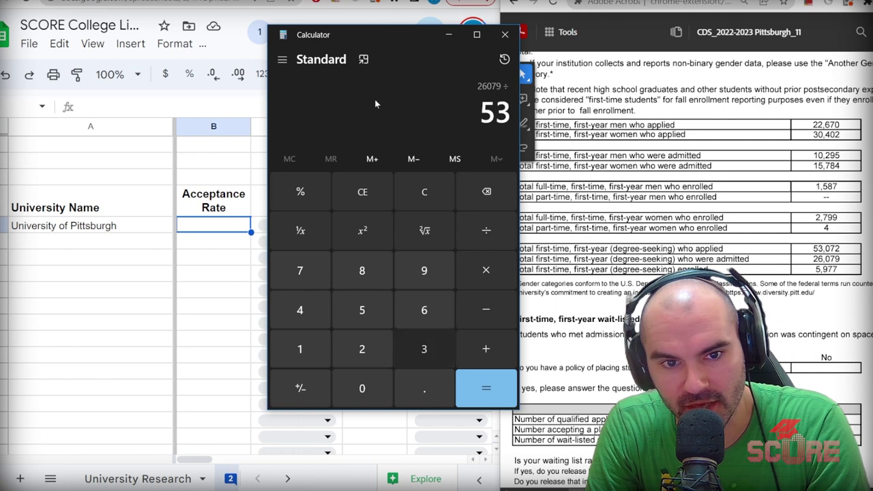
{"action": "key", "text": "Return"}
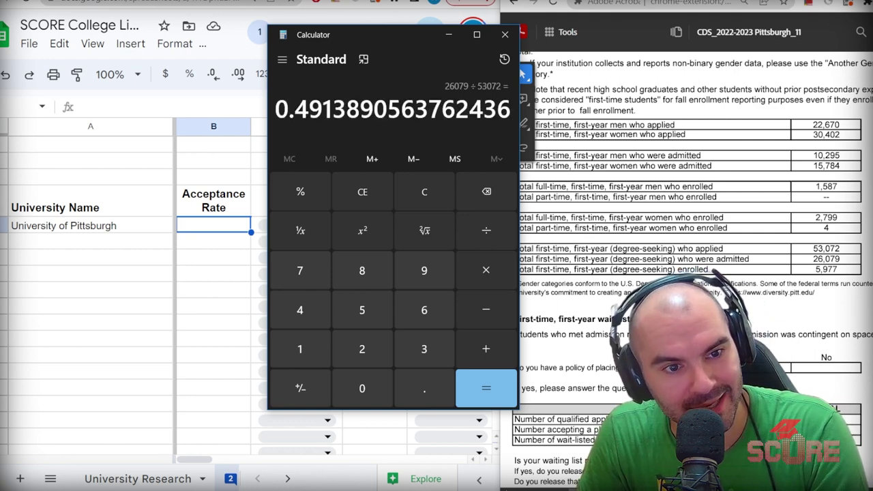
{"action": "key", "text": "ctrl+c"}
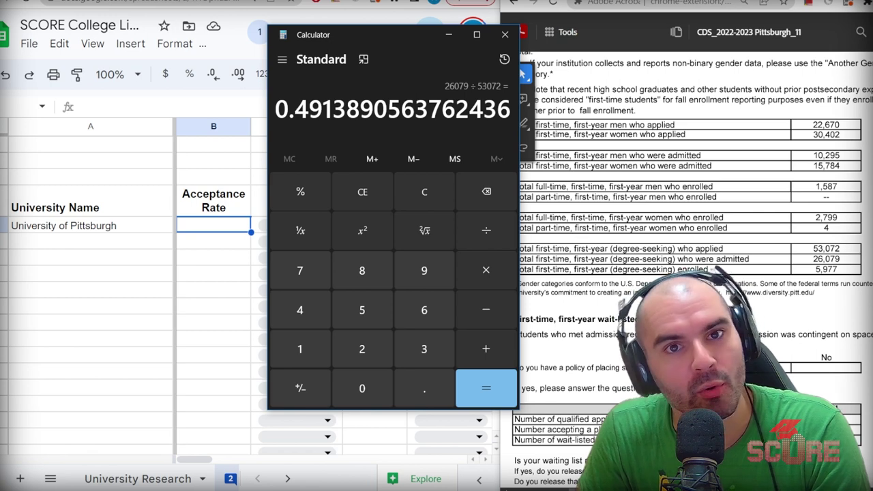
{"action": "left_click", "coordinate": [208, 227]}
Enter Pittsburgh's acceptance rate as 49.1% and set its test policy to Test Optional
{"action": "type", "text": "49.1"}
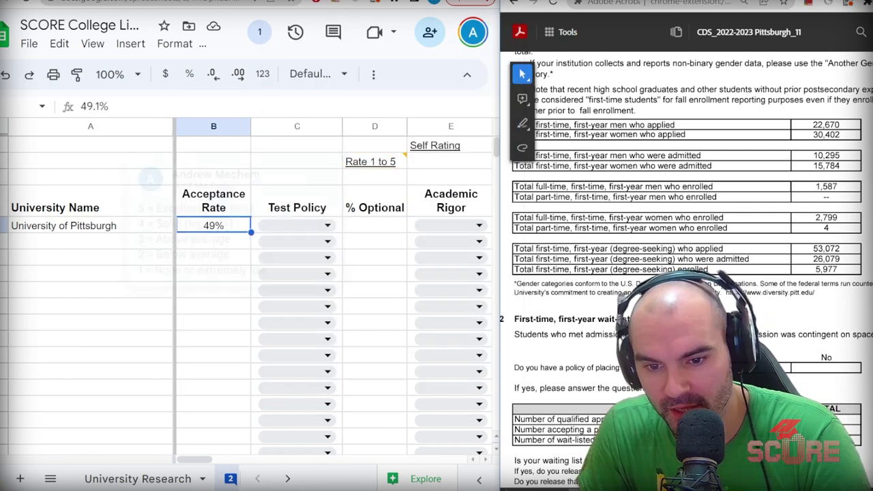
{"action": "scroll", "coordinate": [634, 255], "scroll_direction": "down", "scroll_amount": 15}
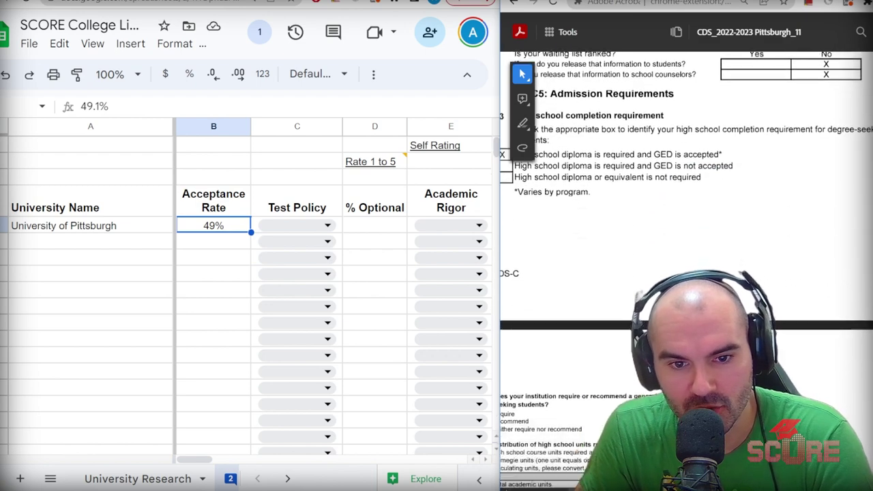
{"action": "scroll", "coordinate": [635, 255], "scroll_direction": "down", "scroll_amount": 10}
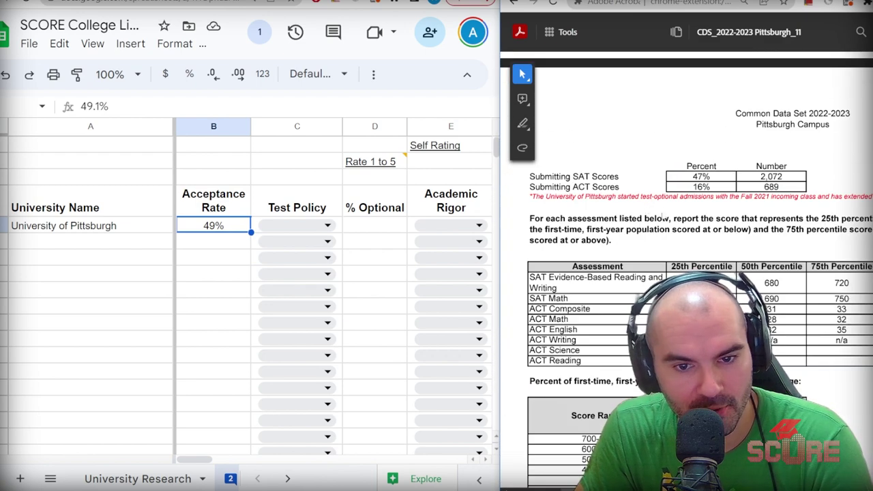
{"action": "left_click", "coordinate": [310, 225]}
{"action": "left_click", "coordinate": [299, 297]}
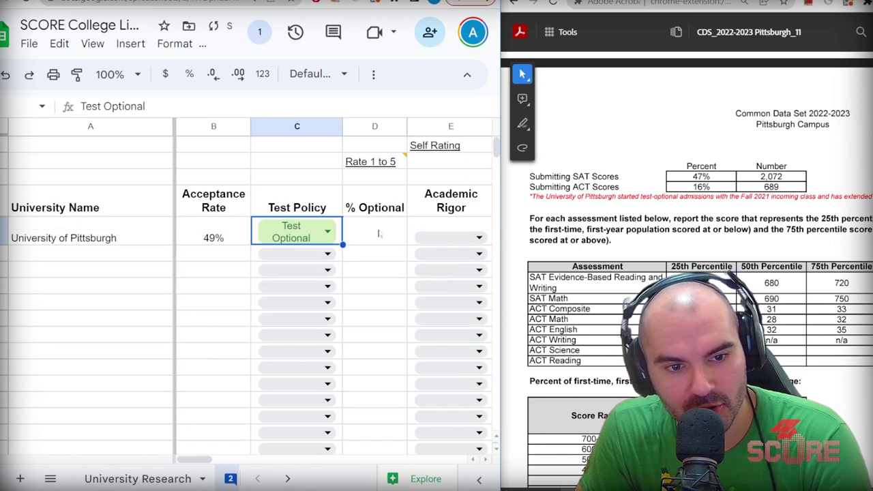
Enter 37% in Pittsburgh's % Optional cell
{"action": "left_click", "coordinate": [380, 234]}
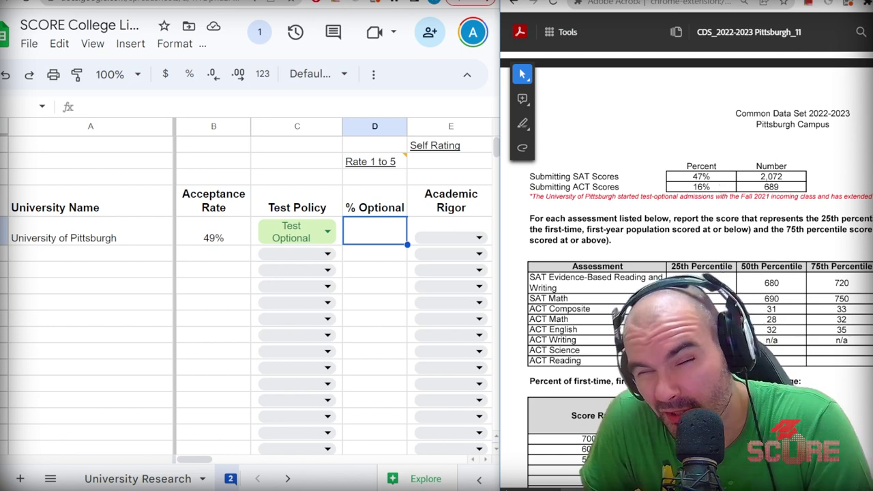
{"action": "left_click", "coordinate": [393, 225]}
{"action": "type", "text": "37"}
{"action": "key", "text": "Return"}
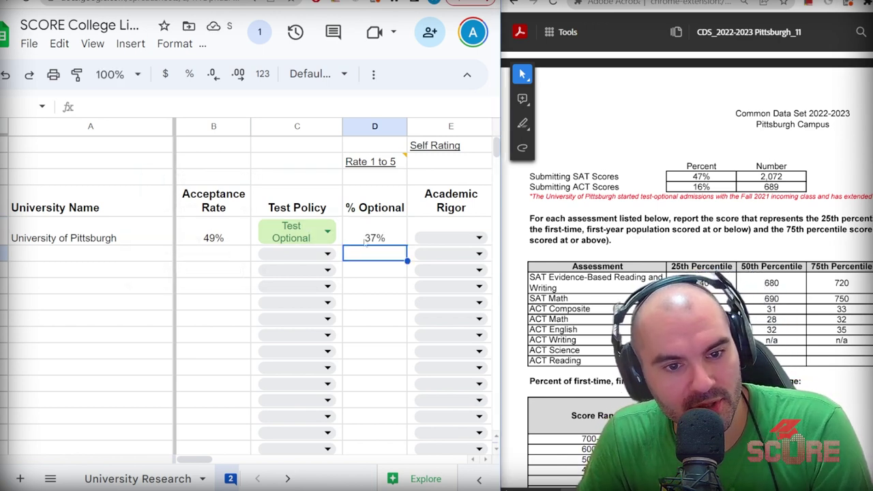
{"action": "scroll", "coordinate": [365, 242], "scroll_direction": "right", "scroll_amount": 5}
Scroll the PDF to bring the C7 admission-factor importance table into view
{"action": "scroll", "coordinate": [354, 242], "scroll_direction": "left", "scroll_amount": 4}
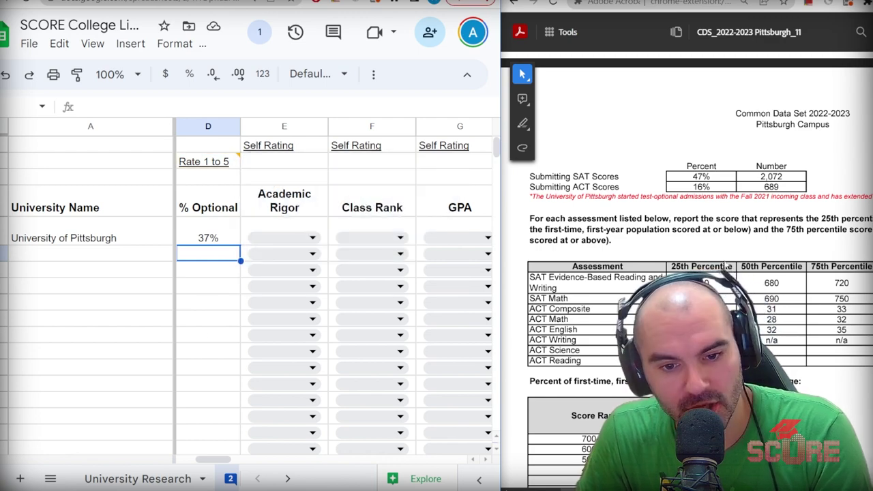
{"action": "scroll", "coordinate": [673, 226], "scroll_direction": "up", "scroll_amount": 15}
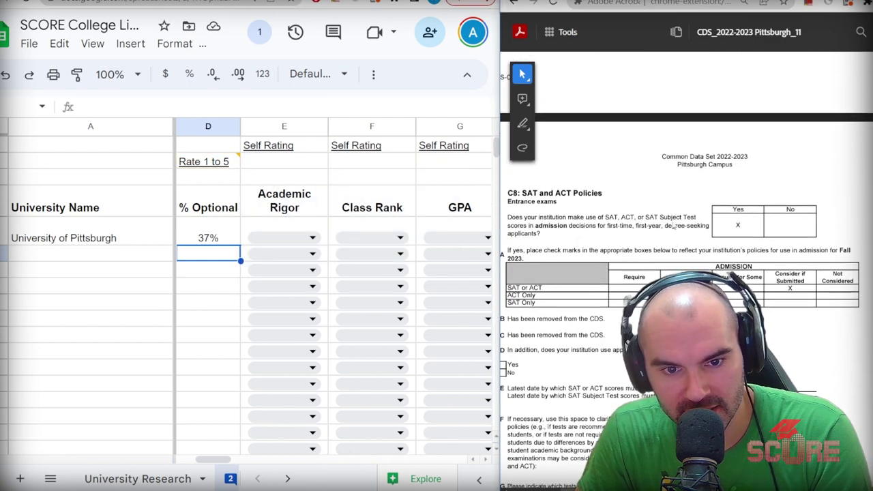
{"action": "scroll", "coordinate": [673, 226], "scroll_direction": "up", "scroll_amount": 2}
{"action": "scroll", "coordinate": [672, 226], "scroll_direction": "up", "scroll_amount": 1, "text": "ctrl"}
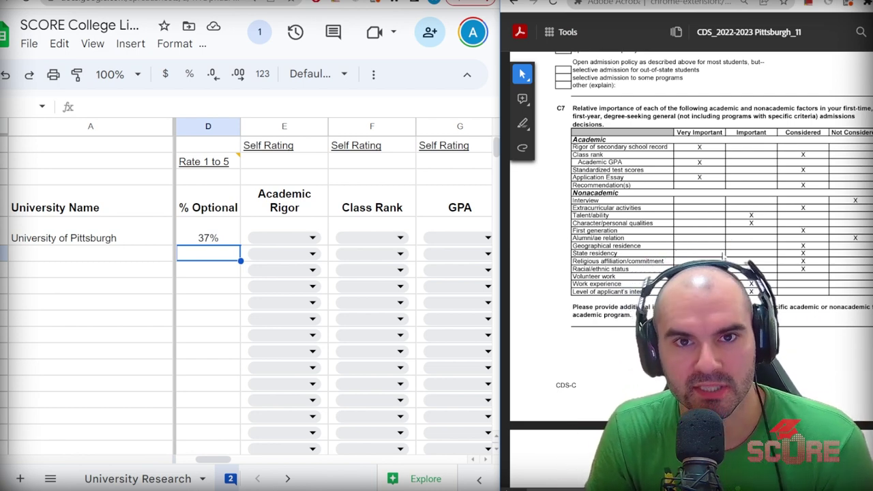
{"action": "scroll", "coordinate": [723, 256], "scroll_direction": "up", "scroll_amount": 2}
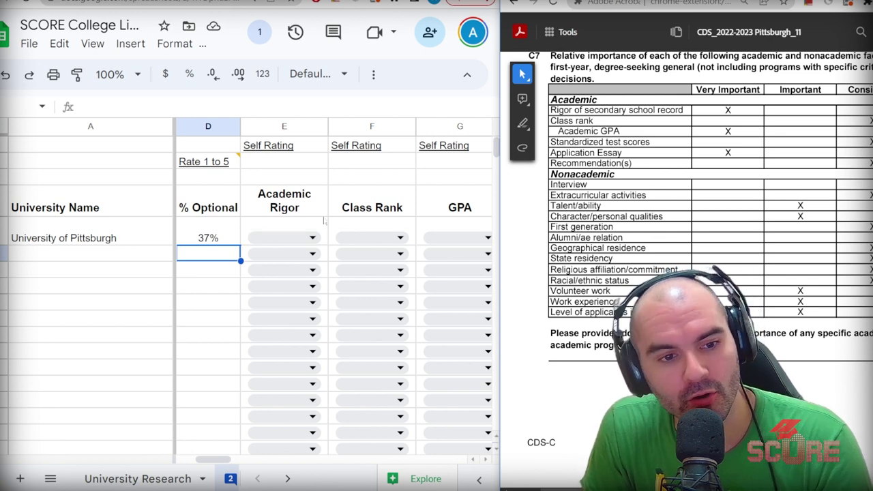
{"action": "left_click", "coordinate": [311, 239]}
Rate Academic Rigor and GPA Very Important, and Class Rank and Test Scores Considered
{"action": "left_click", "coordinate": [293, 332]}
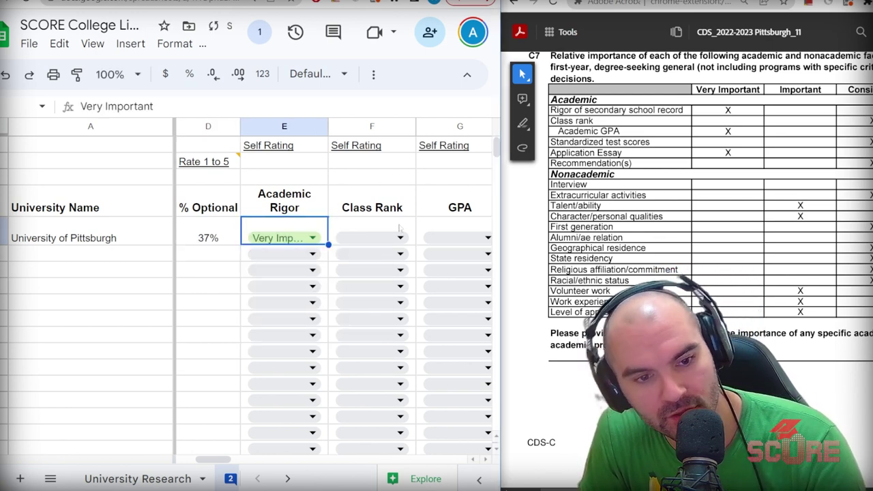
{"action": "left_click", "coordinate": [356, 232]}
{"action": "left_click", "coordinate": [357, 283]}
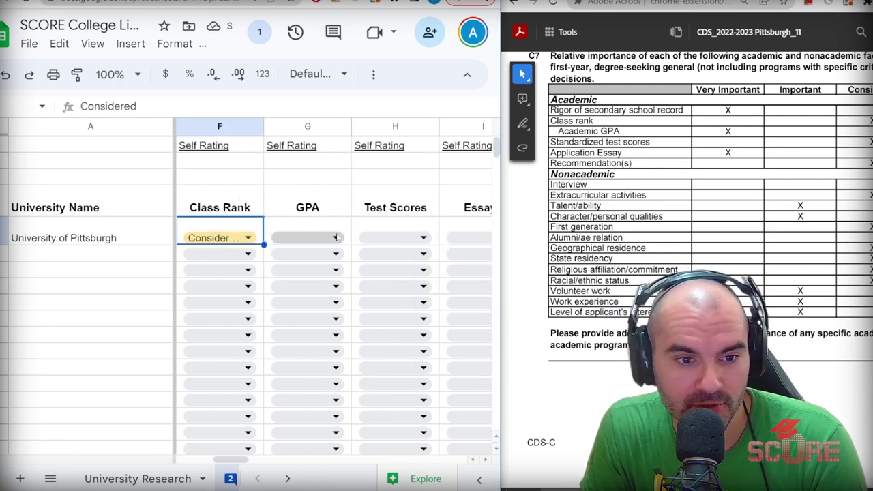
{"action": "left_click", "coordinate": [307, 238]}
{"action": "left_click", "coordinate": [307, 332]}
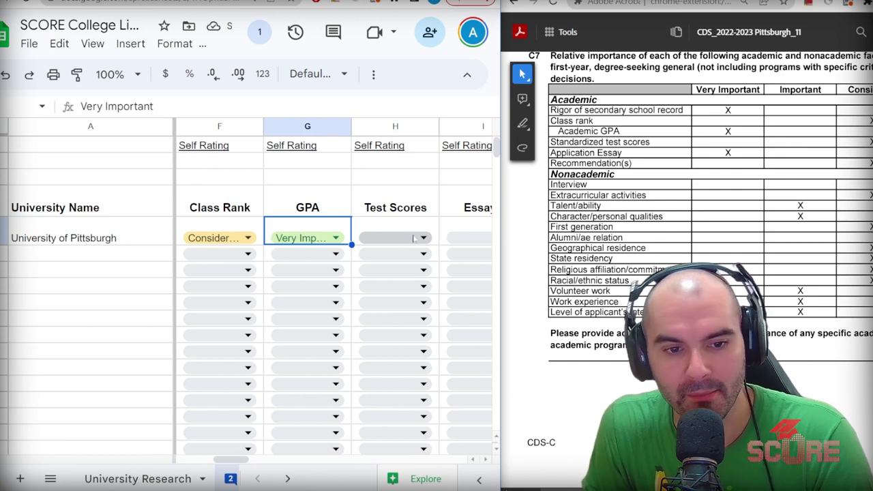
{"action": "left_click", "coordinate": [399, 241]}
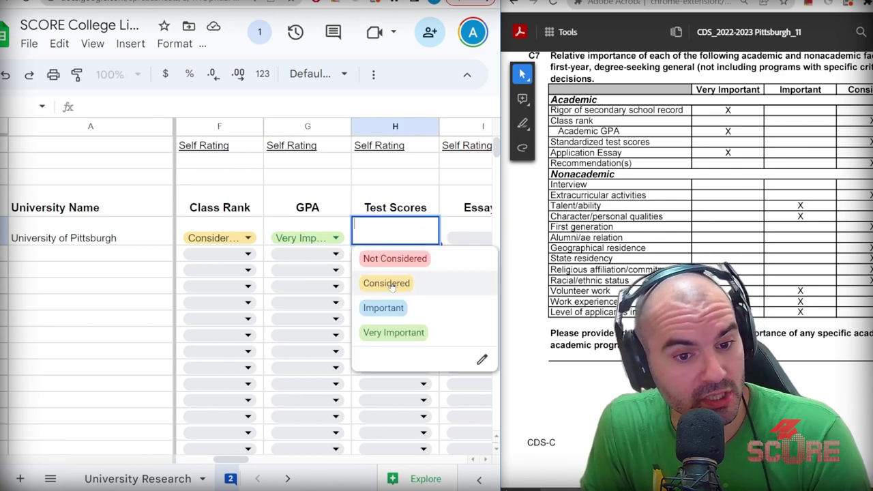
{"action": "left_click", "coordinate": [393, 284]}
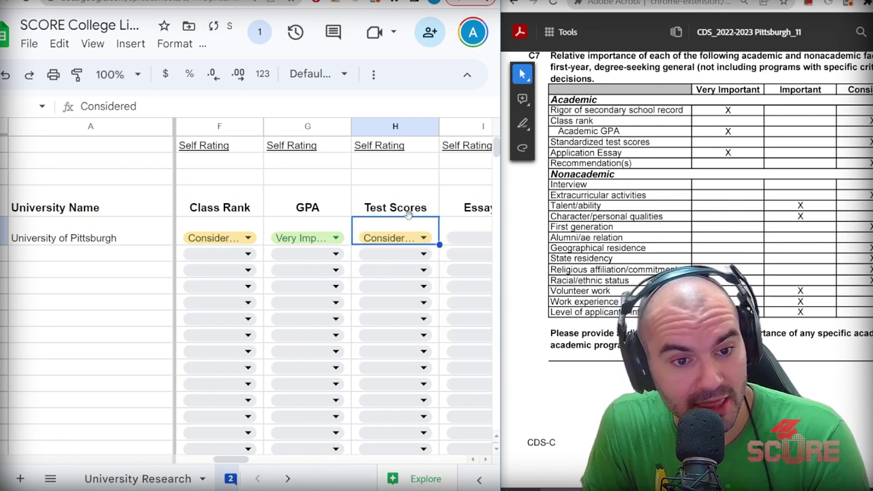
Rate Essays Very Important and Rec Letters Considered
{"action": "scroll", "coordinate": [303, 348], "scroll_direction": "right", "scroll_amount": 3}
{"action": "left_click", "coordinate": [401, 211]}
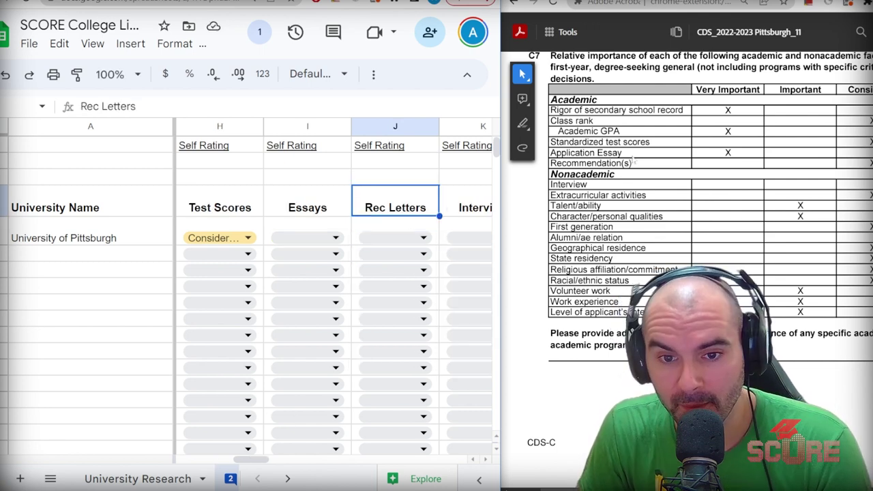
{"action": "left_click", "coordinate": [314, 237]}
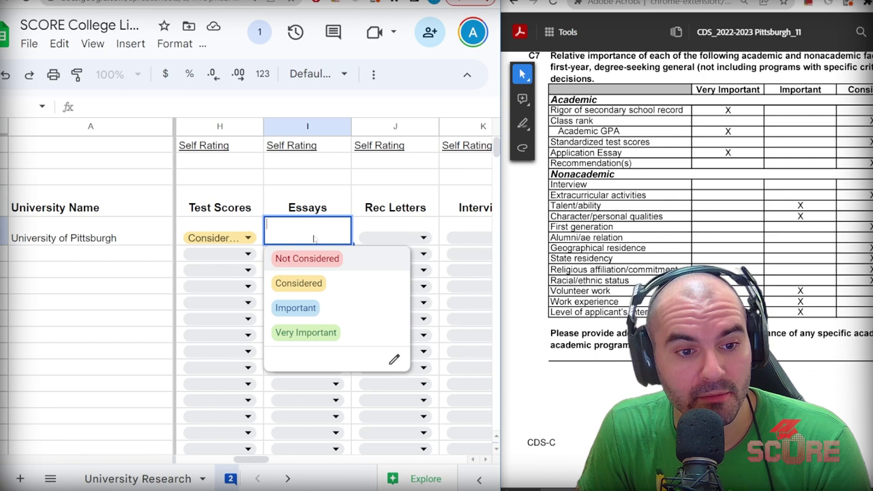
{"action": "left_click", "coordinate": [306, 332]}
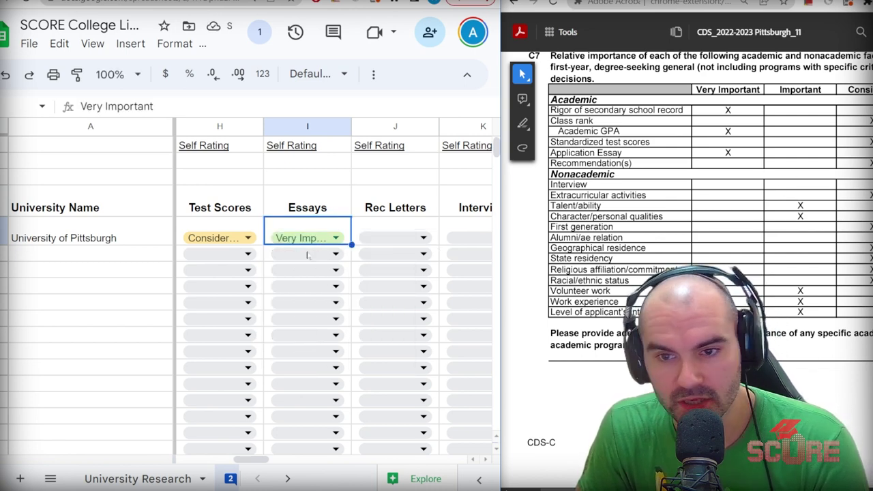
{"action": "left_click", "coordinate": [356, 240]}
{"action": "key", "text": "ctrl+v"}
{"action": "scroll", "coordinate": [430, 207], "scroll_direction": "right", "scroll_amount": 1}
{"action": "left_click", "coordinate": [430, 206]}
{"action": "scroll", "coordinate": [424, 206], "scroll_direction": "right", "scroll_amount": 1}
{"action": "left_click", "coordinate": [423, 206]}
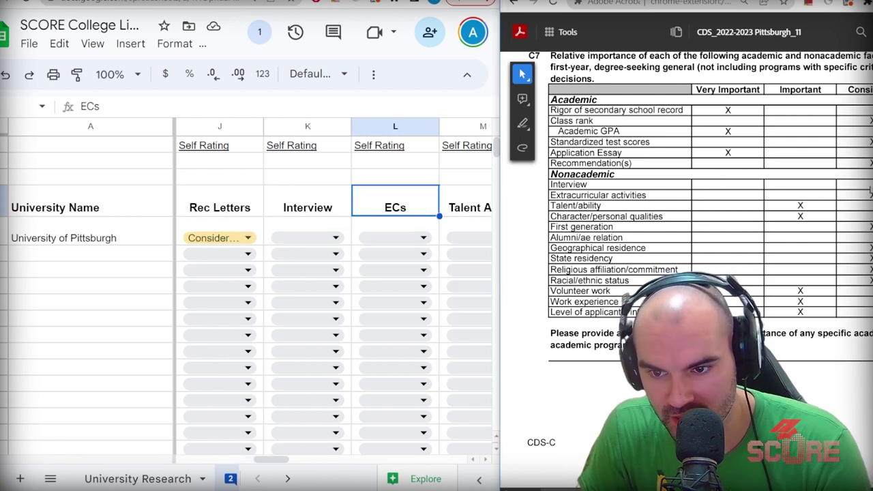
Rate Interview Not Considered and ECs Considered for Pittsburgh
{"action": "scroll", "coordinate": [853, 190], "scroll_direction": "right", "scroll_amount": 3}
{"action": "scroll", "coordinate": [843, 189], "scroll_direction": "left", "scroll_amount": 5}
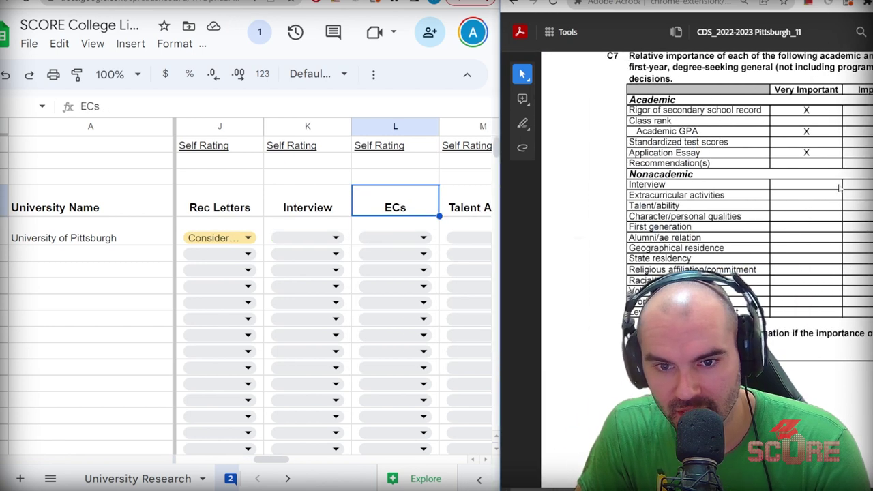
{"action": "scroll", "coordinate": [841, 189], "scroll_direction": "right", "scroll_amount": 2}
{"action": "left_click", "coordinate": [336, 237]}
{"action": "left_click", "coordinate": [306, 257]}
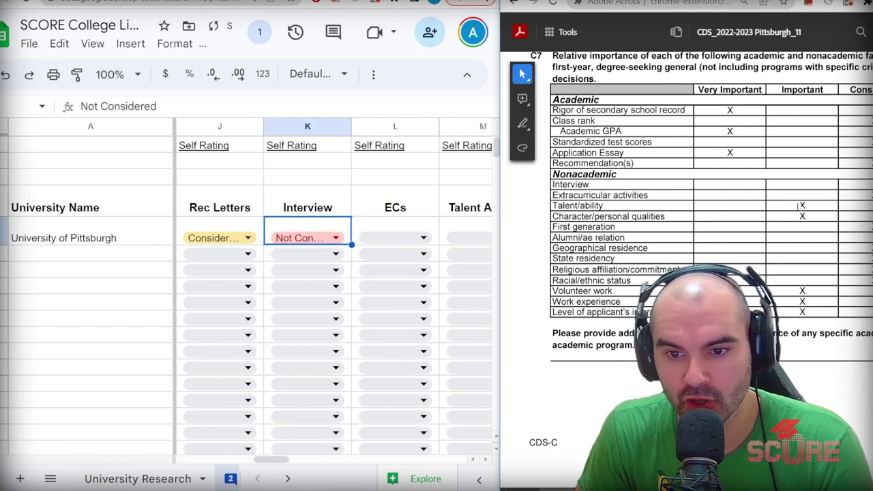
{"action": "left_click", "coordinate": [395, 237]}
{"action": "left_click", "coordinate": [408, 283]}
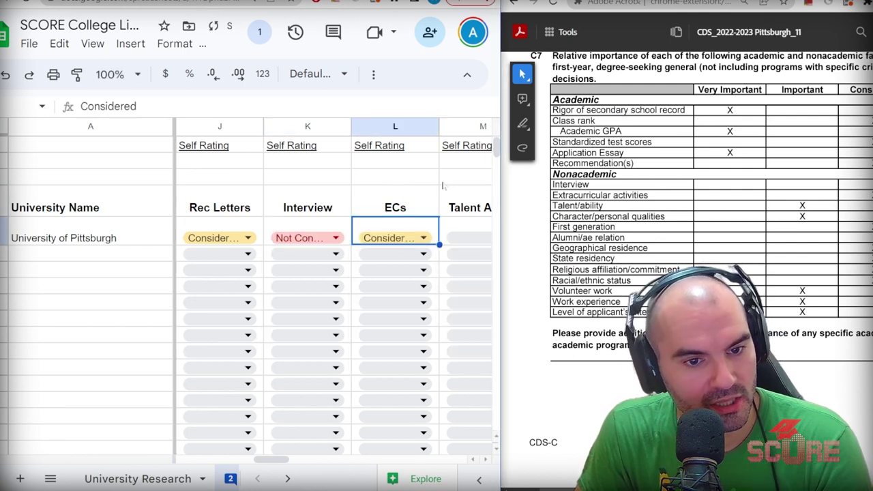
Rate Talent Ability and Character Important, and First Gen Considered
{"action": "scroll", "coordinate": [389, 234], "scroll_direction": "right", "scroll_amount": 4}
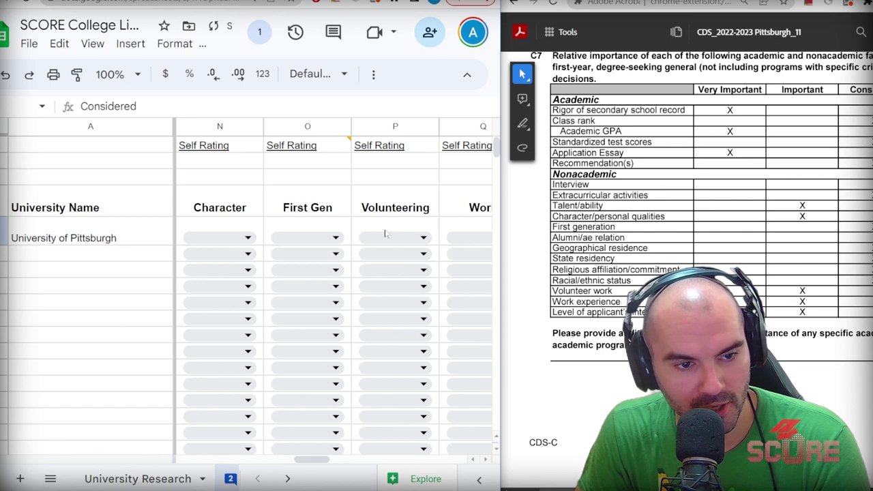
{"action": "key", "text": "Tab"}
{"action": "left_click", "coordinate": [384, 231]}
{"action": "left_click", "coordinate": [302, 242]}
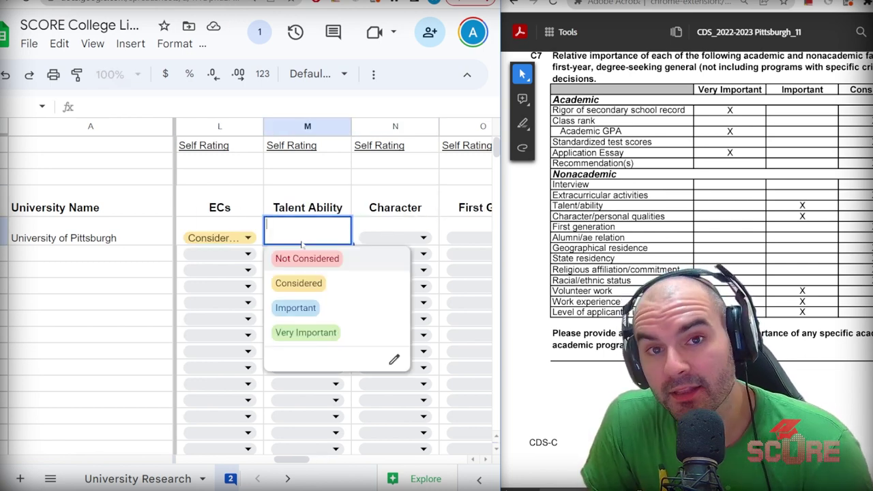
{"action": "left_click", "coordinate": [298, 308]}
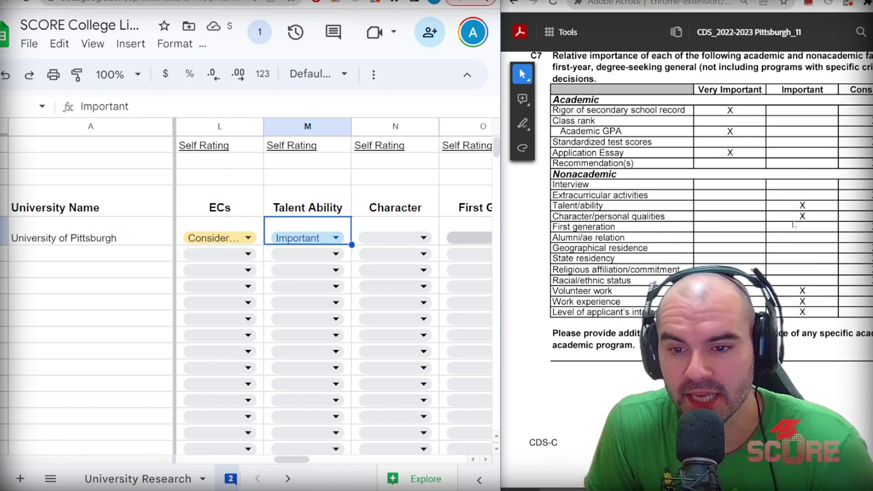
{"action": "left_click", "coordinate": [399, 240]}
{"action": "left_click", "coordinate": [384, 308]}
{"action": "scroll", "coordinate": [409, 273], "scroll_direction": "right", "scroll_amount": 2}
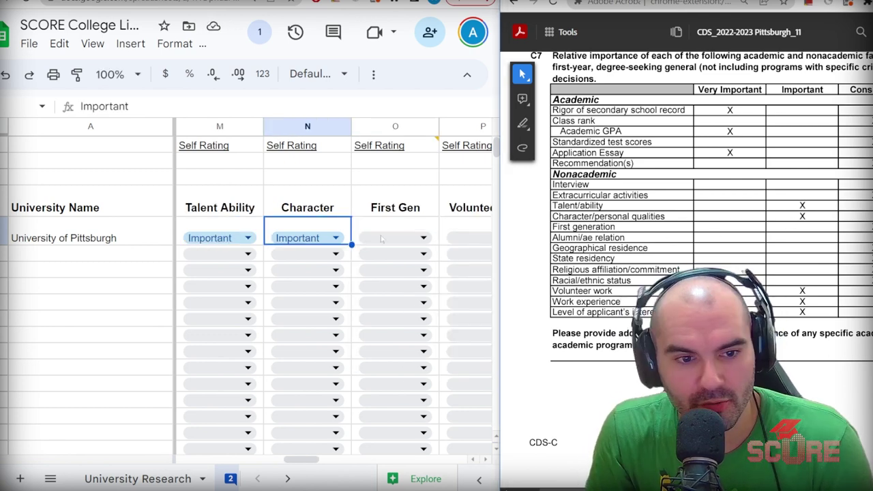
{"action": "left_click", "coordinate": [416, 239]}
{"action": "left_click", "coordinate": [386, 283]}
Rate Volunteering, Work and Demonstrated Interest Important
{"action": "scroll", "coordinate": [307, 287], "scroll_direction": "right", "scroll_amount": 4}
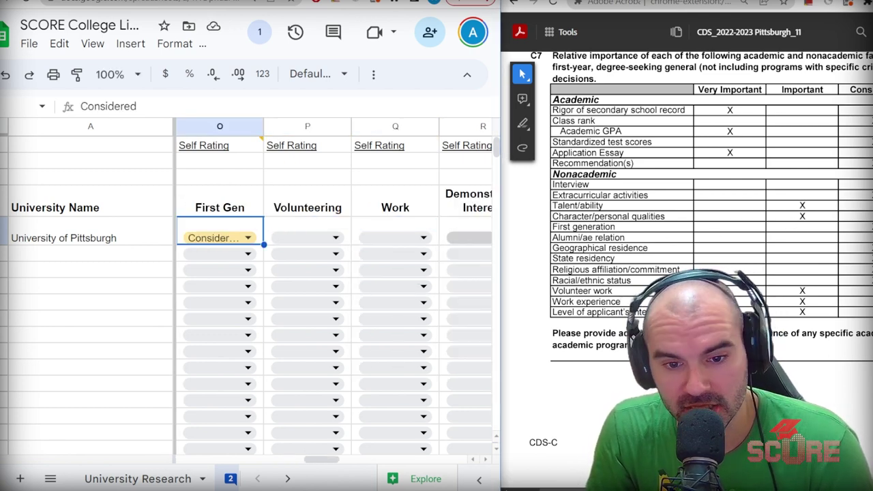
{"action": "left_click", "coordinate": [300, 238]}
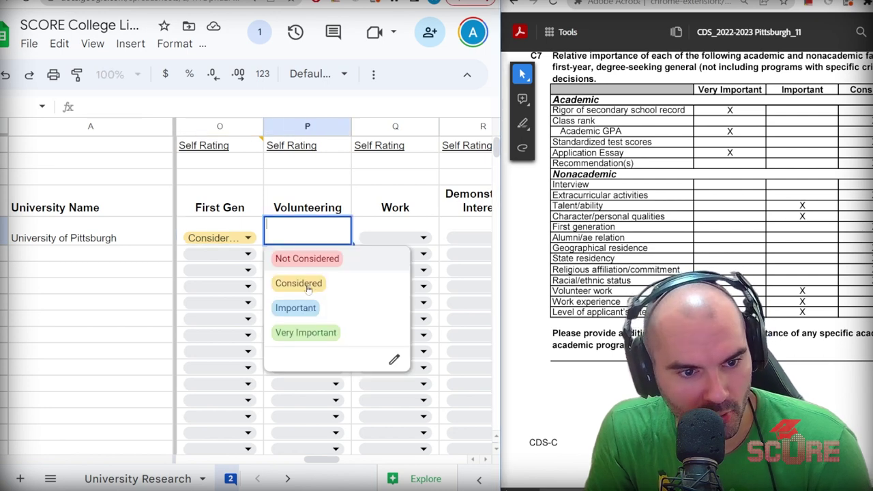
{"action": "left_click", "coordinate": [296, 306]}
{"action": "left_click", "coordinate": [394, 238]}
{"action": "left_click", "coordinate": [396, 307]}
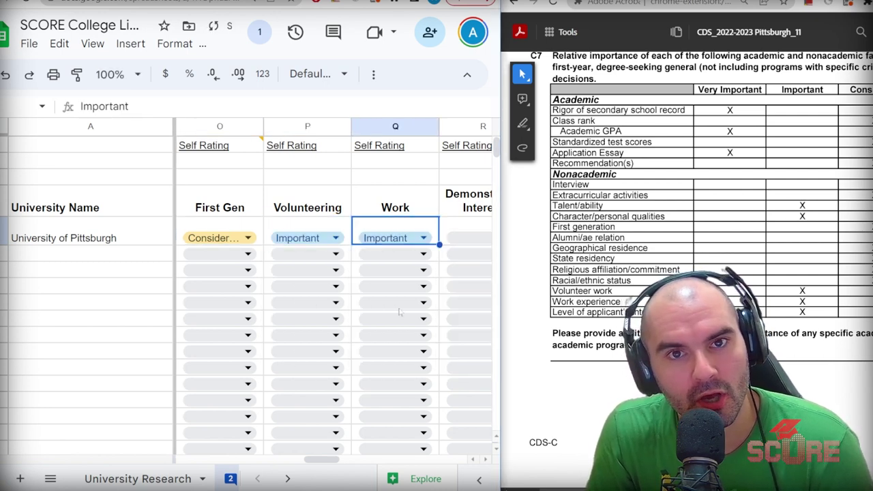
{"action": "scroll", "coordinate": [393, 307], "scroll_direction": "left", "scroll_amount": 1}
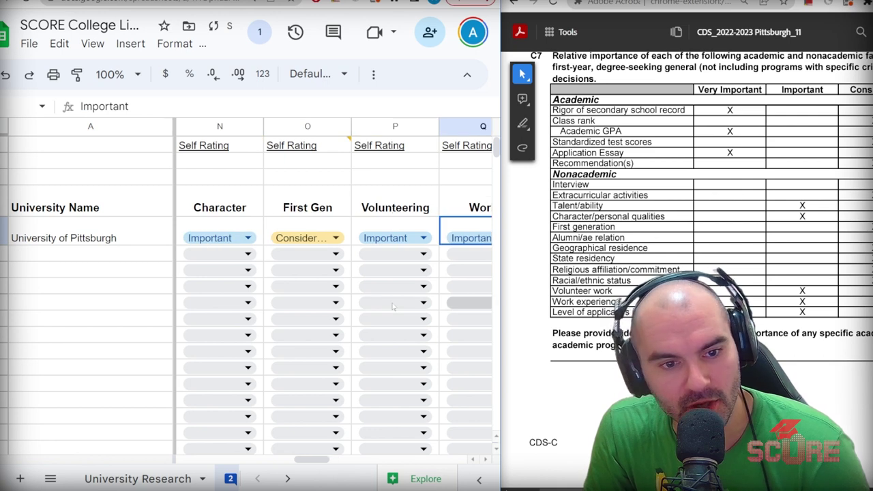
{"action": "scroll", "coordinate": [304, 248], "scroll_direction": "right", "scroll_amount": 3}
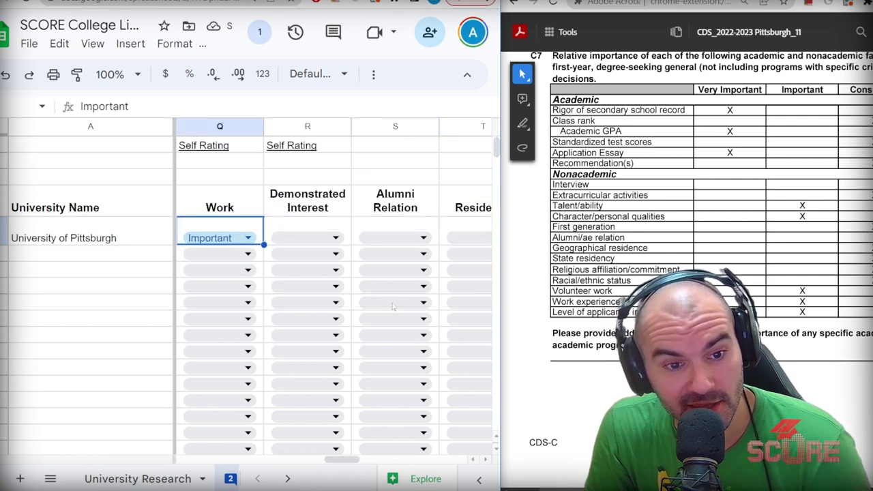
{"action": "left_click", "coordinate": [304, 240]}
{"action": "left_click", "coordinate": [318, 307]}
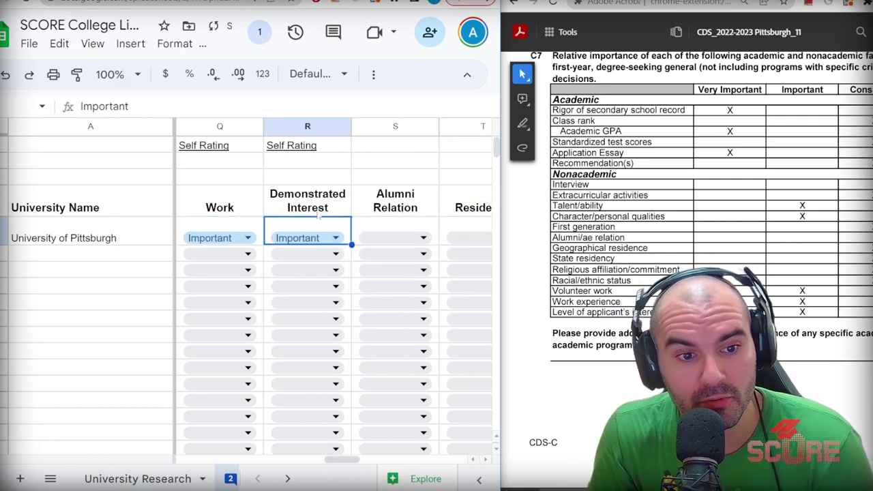
{"action": "left_click", "coordinate": [319, 209]}
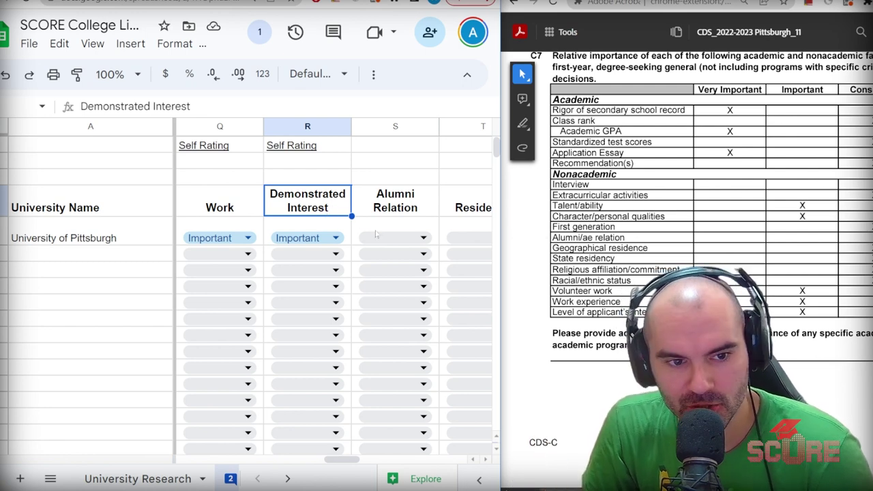
{"action": "left_click", "coordinate": [401, 206]}
Rate Alumni Relation Not Considered, and State Residence and Residence Considered
{"action": "scroll", "coordinate": [406, 202], "scroll_direction": "right", "scroll_amount": 2}
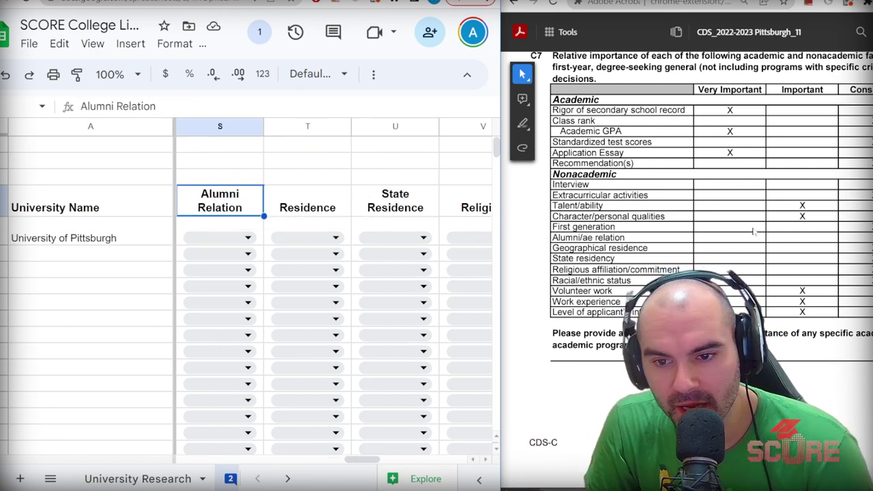
{"action": "scroll", "coordinate": [742, 250], "scroll_direction": "right", "scroll_amount": 5}
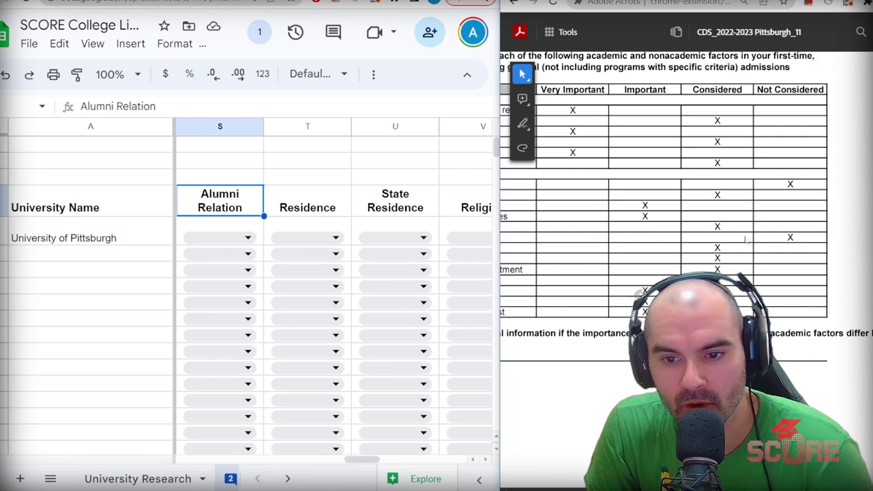
{"action": "scroll", "coordinate": [746, 239], "scroll_direction": "left", "scroll_amount": 4}
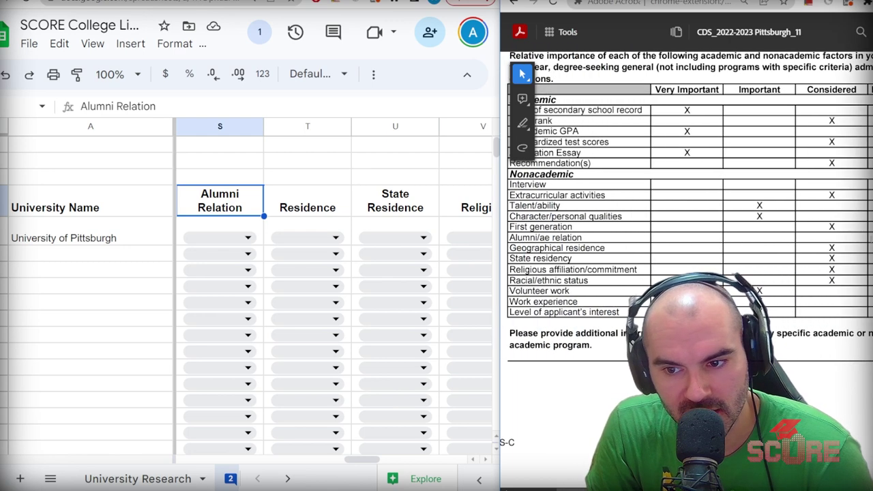
{"action": "left_click", "coordinate": [229, 238]}
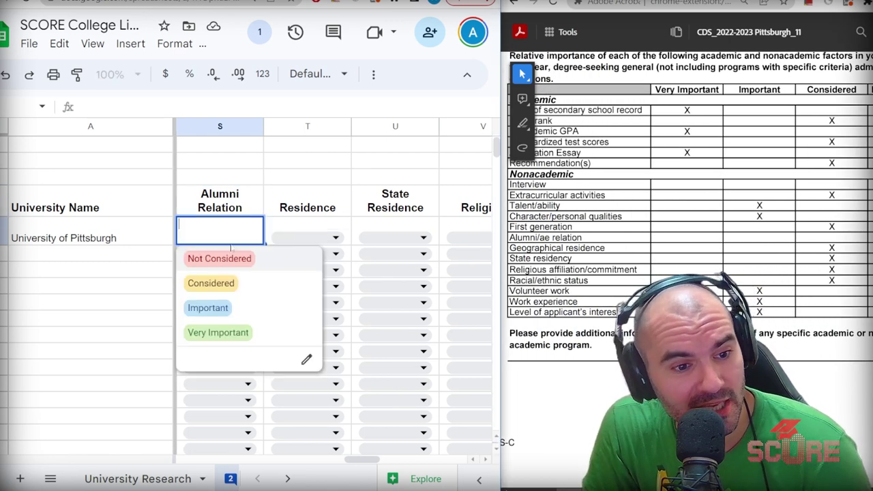
{"action": "left_click", "coordinate": [244, 262]}
{"action": "left_click", "coordinate": [339, 211]}
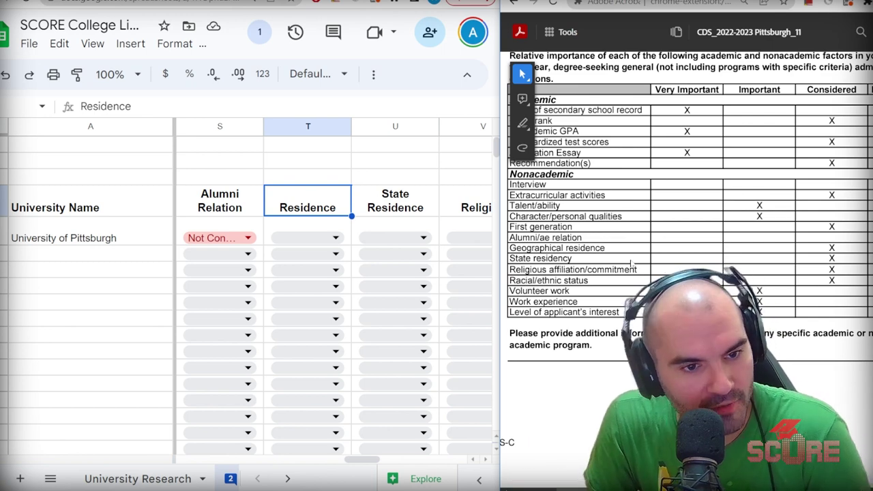
{"action": "left_click", "coordinate": [401, 239]}
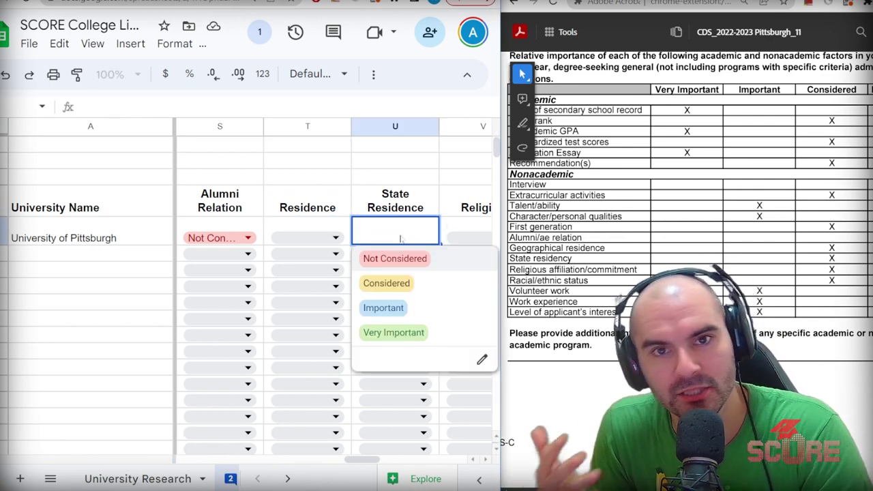
{"action": "left_click", "coordinate": [386, 282]}
{"action": "left_click", "coordinate": [321, 238]}
{"action": "left_click", "coordinate": [328, 284]}
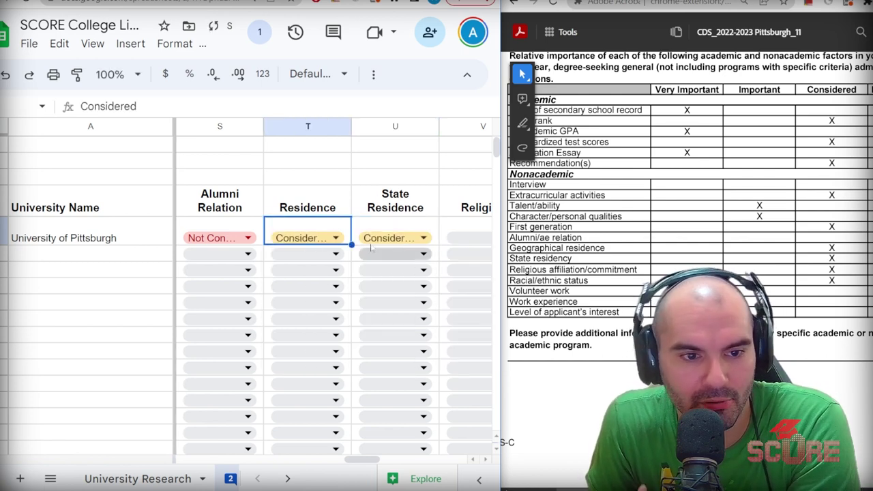
Rate Religion and Race Considered for Pittsburgh
{"action": "left_click", "coordinate": [411, 214]}
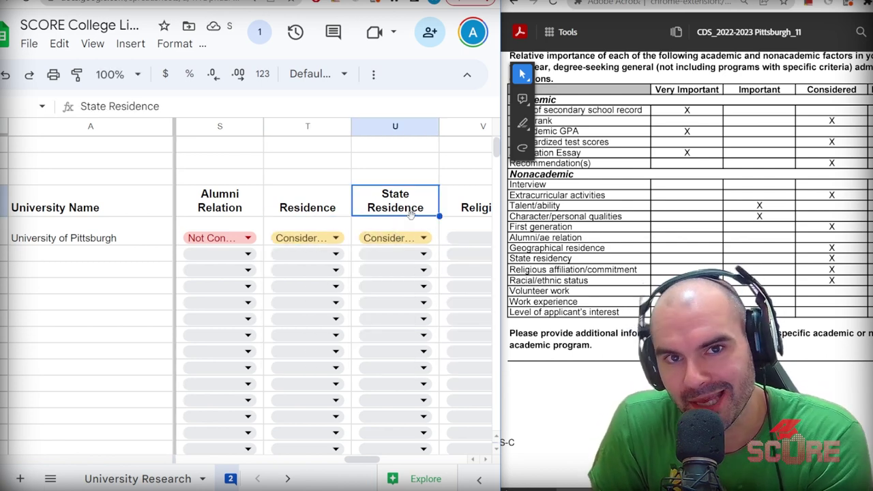
{"action": "key", "text": "Down"}
{"action": "key", "text": "Right"}
{"action": "left_click", "coordinate": [416, 238]}
{"action": "left_click", "coordinate": [406, 282]}
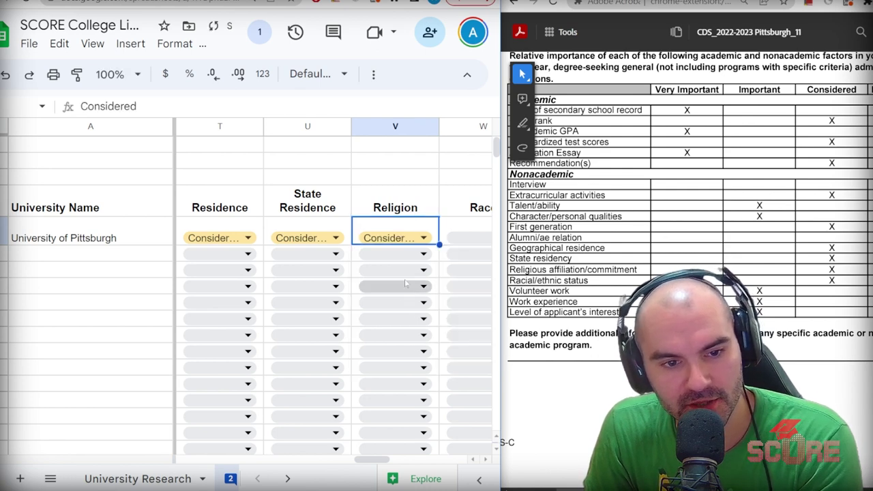
{"action": "scroll", "coordinate": [367, 238], "scroll_direction": "right", "scroll_amount": 4}
{"action": "scroll", "coordinate": [367, 238], "scroll_direction": "left", "scroll_amount": 4}
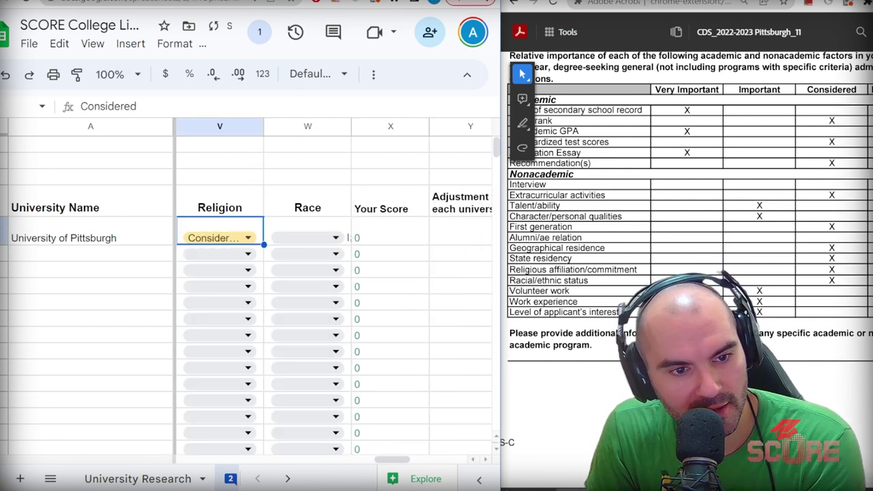
{"action": "left_click", "coordinate": [335, 237]}
{"action": "left_click", "coordinate": [330, 286]}
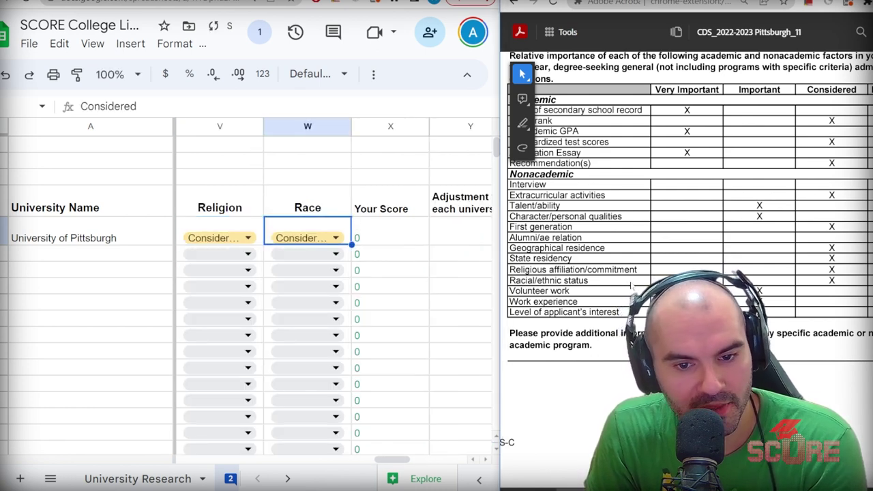
{"action": "left_click", "coordinate": [294, 199]}
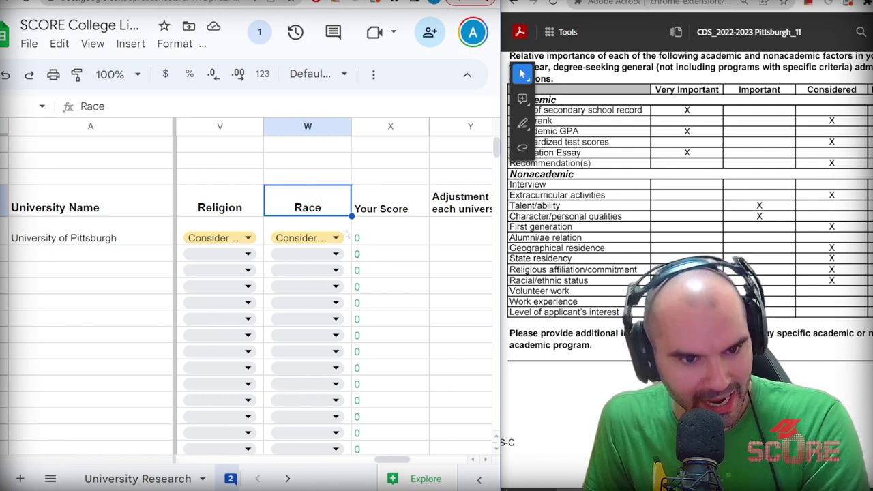
{"action": "left_click", "coordinate": [377, 232]}
{"action": "key", "text": "Right"}
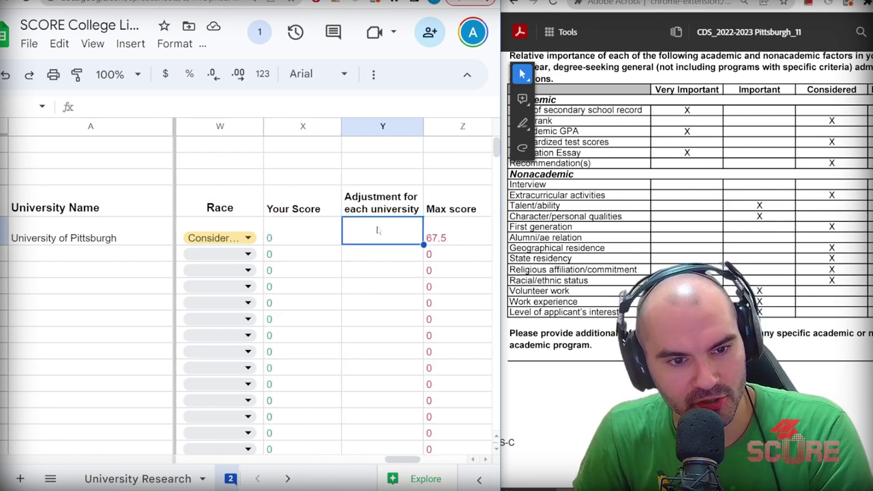
{"action": "key", "text": "Left"}
{"action": "key", "text": "Up"}
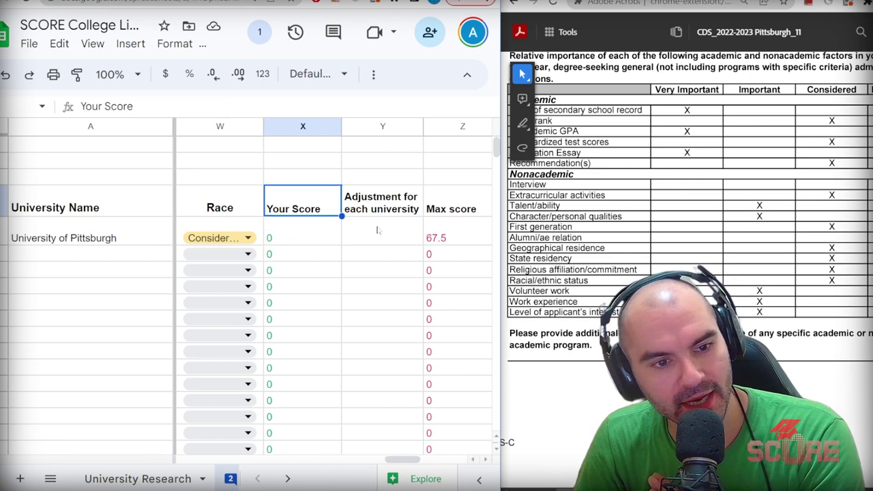
{"action": "key", "text": "Right"}
{"action": "key", "text": "Right"}
{"action": "key", "text": "Down"}
{"action": "key", "text": "Right"}
{"action": "key", "text": "Left"}
{"action": "key", "text": "Left"}
{"action": "key", "text": "Left"}
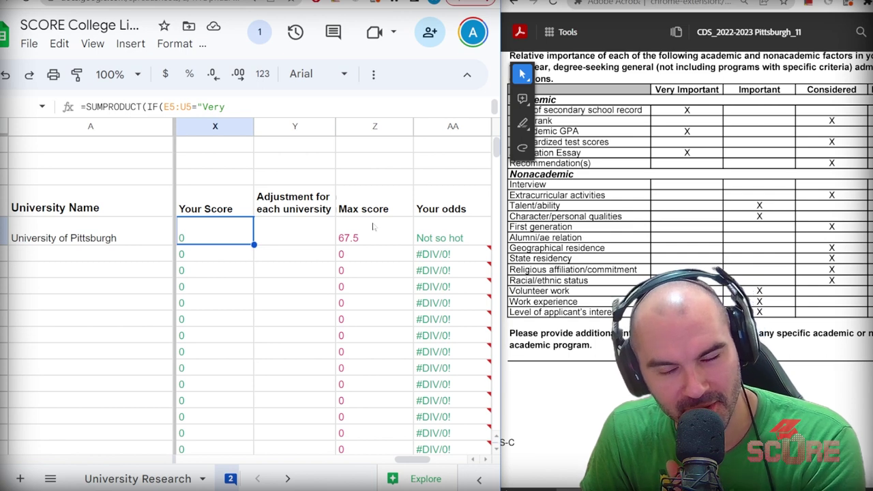
{"action": "scroll", "coordinate": [373, 226], "scroll_direction": "left", "scroll_amount": 15}
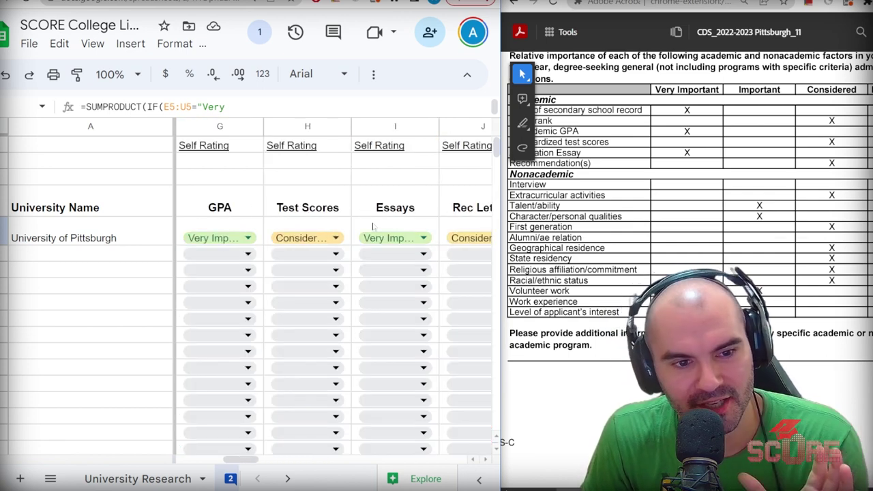
{"action": "scroll", "coordinate": [373, 227], "scroll_direction": "left", "scroll_amount": 2}
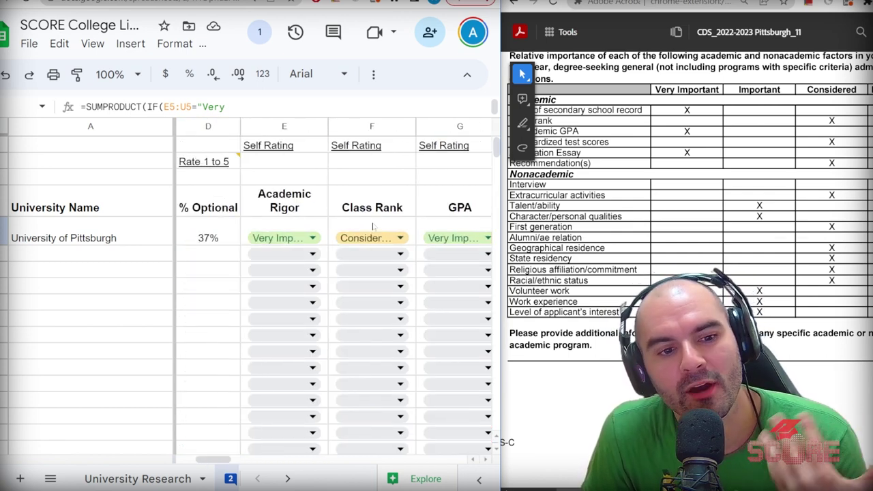
{"action": "scroll", "coordinate": [373, 226], "scroll_direction": "left", "scroll_amount": 2}
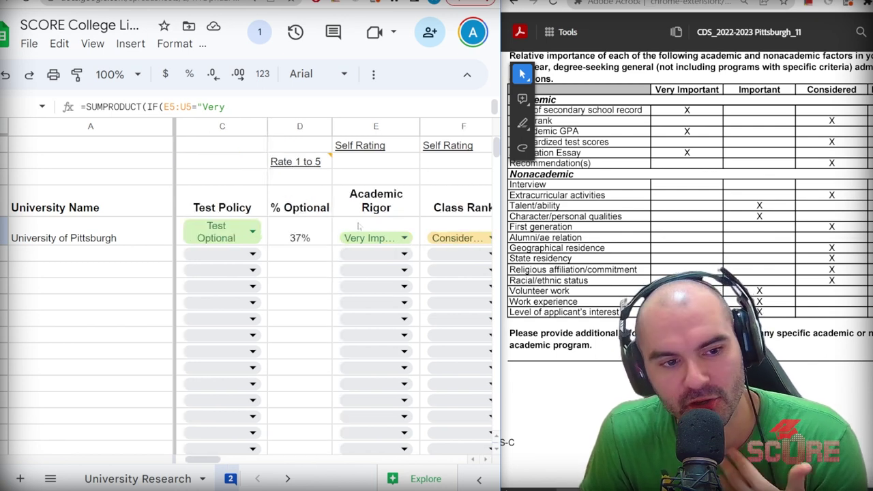
{"action": "scroll", "coordinate": [359, 227], "scroll_direction": "right", "scroll_amount": 5}
{"action": "scroll", "coordinate": [357, 227], "scroll_direction": "left", "scroll_amount": 5}
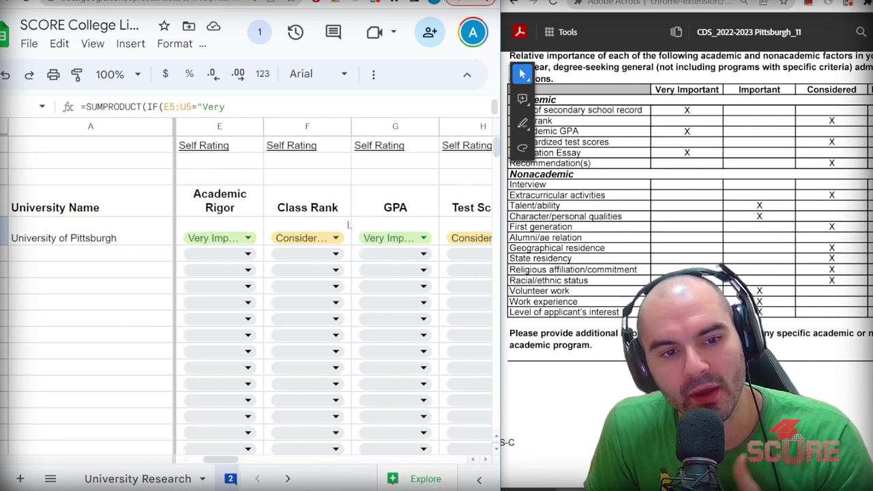
{"action": "left_click", "coordinate": [460, 167]}
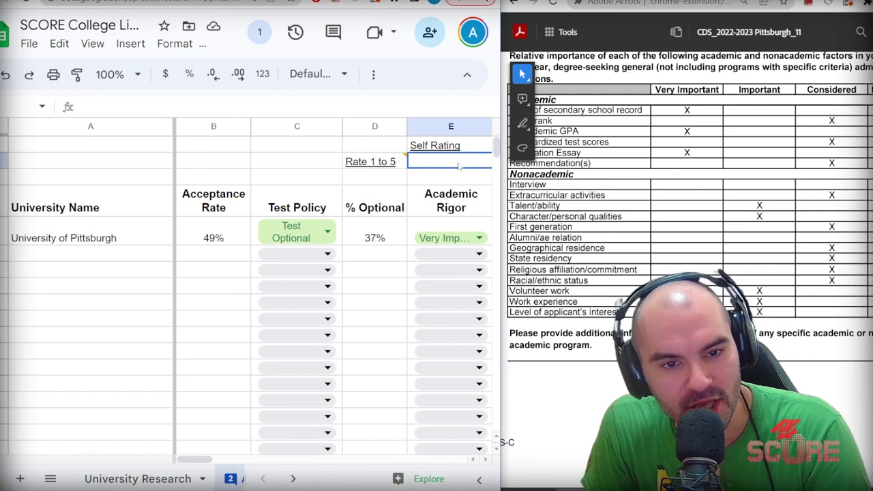
Close the PDF, maximize the sheet, and select the empty Academic Rigor self rating cell
{"action": "key", "text": "super+Down"}
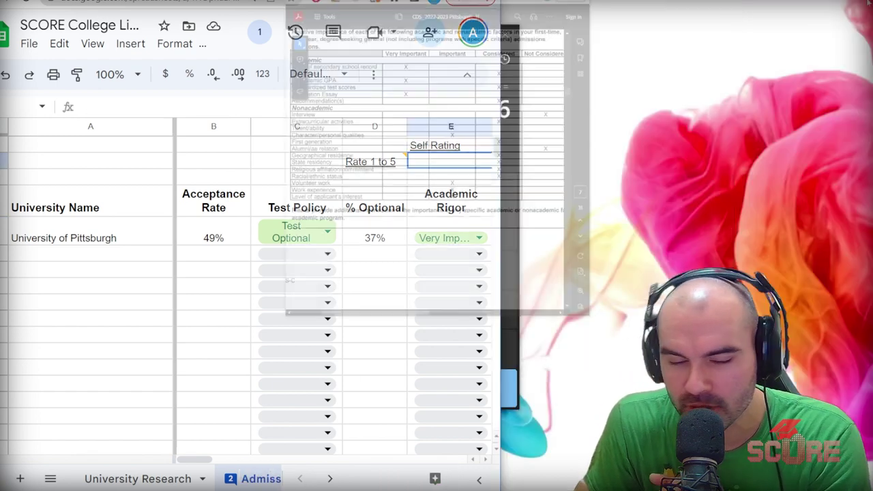
{"action": "key", "text": "super+Up"}
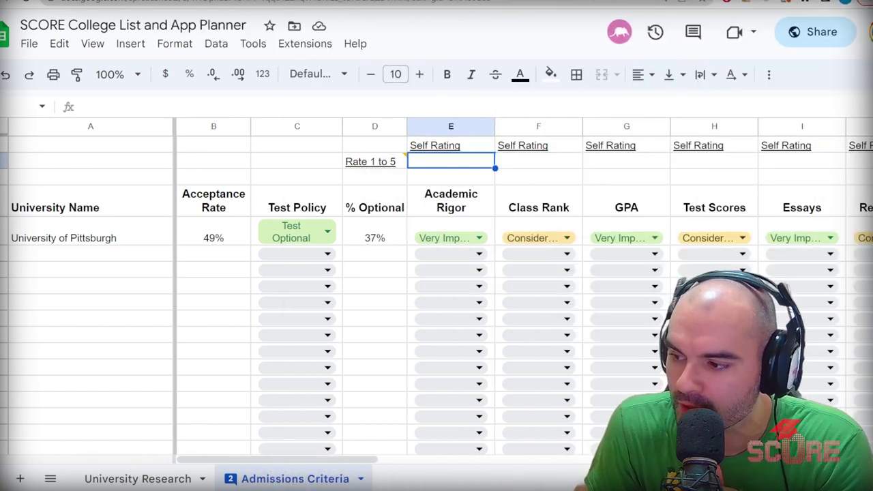
{"action": "left_click", "coordinate": [483, 150]}
{"action": "left_click", "coordinate": [469, 159]}
{"action": "mouse_move", "coordinate": [382, 163]}
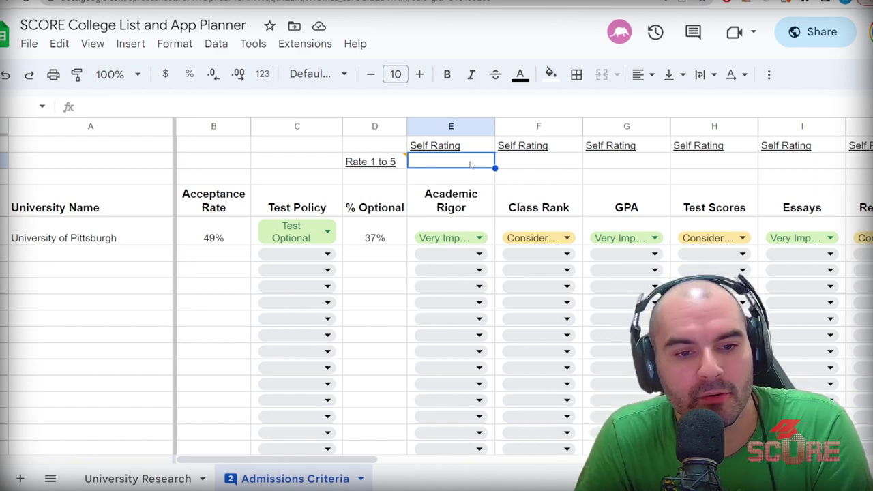
Rate Academic Rigor 2, Class Rank 2 and GPA 4 in Pitt's self rating row
{"action": "type", "text": "2"}
{"action": "key", "text": "Tab"}
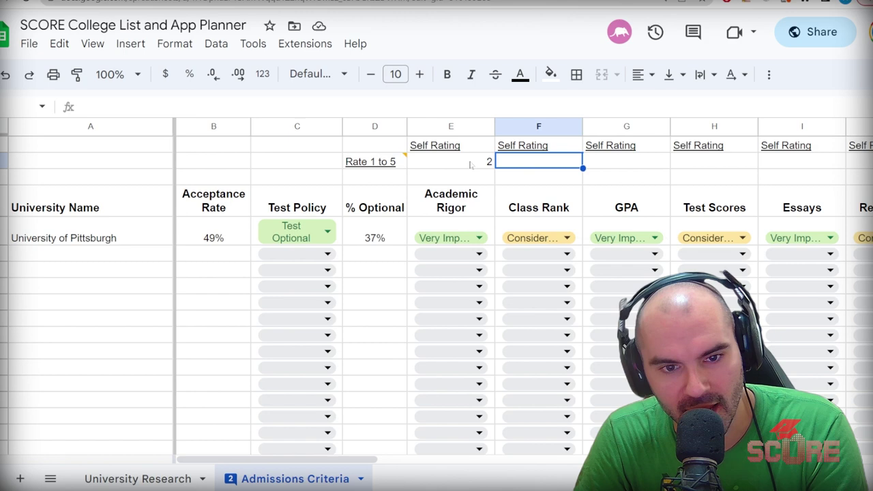
{"action": "type", "text": "2"}
{"action": "key", "text": "Tab"}
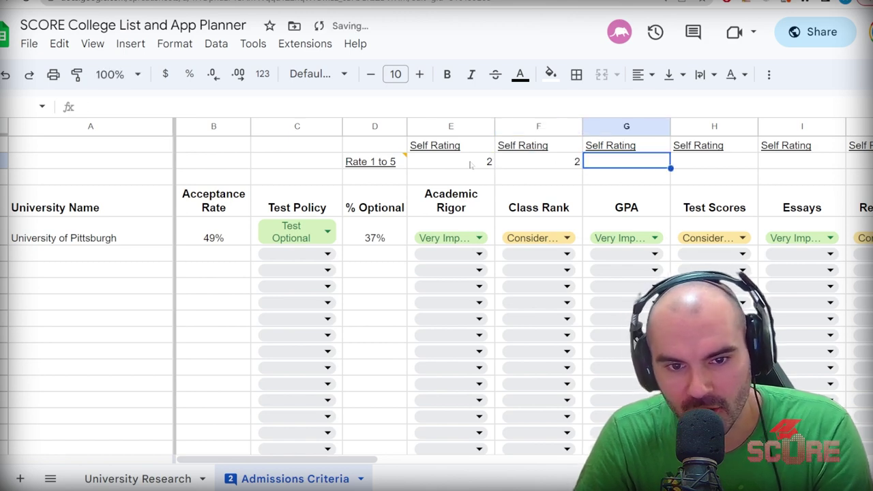
{"action": "type", "text": "4"}
{"action": "key", "text": "Tab"}
{"action": "key", "text": "shift+Tab"}
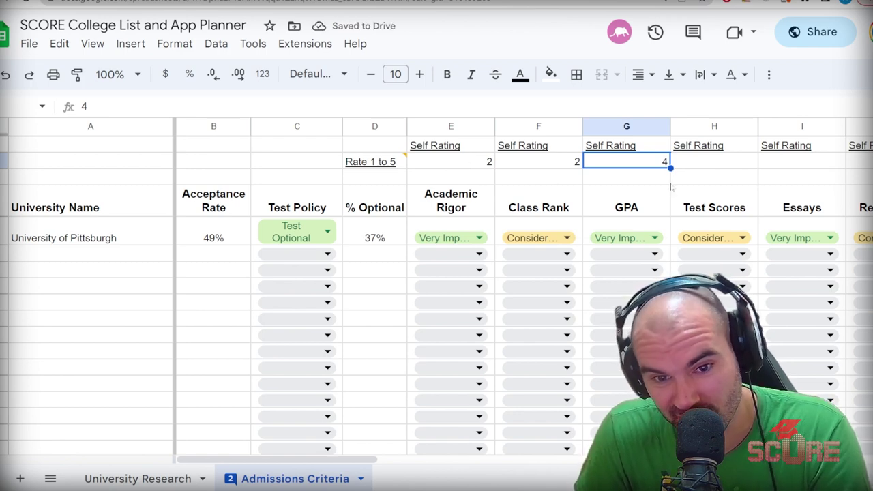
{"action": "key", "text": "Tab"}
{"action": "key", "text": "shift+Tab"}
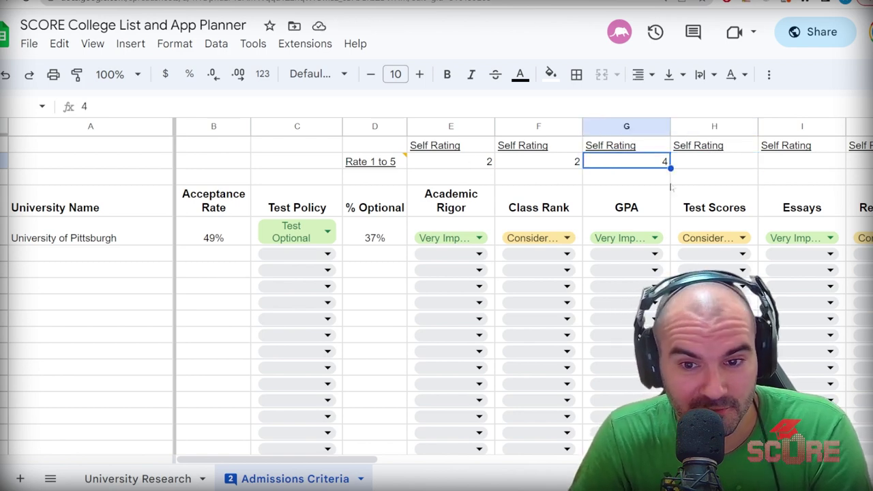
{"action": "key", "text": "Tab"}
Enter self ratings Test Scores 1, Essays 5, Rec Letters 4, Interview 5 and ECs 3
{"action": "type", "text": "1"}
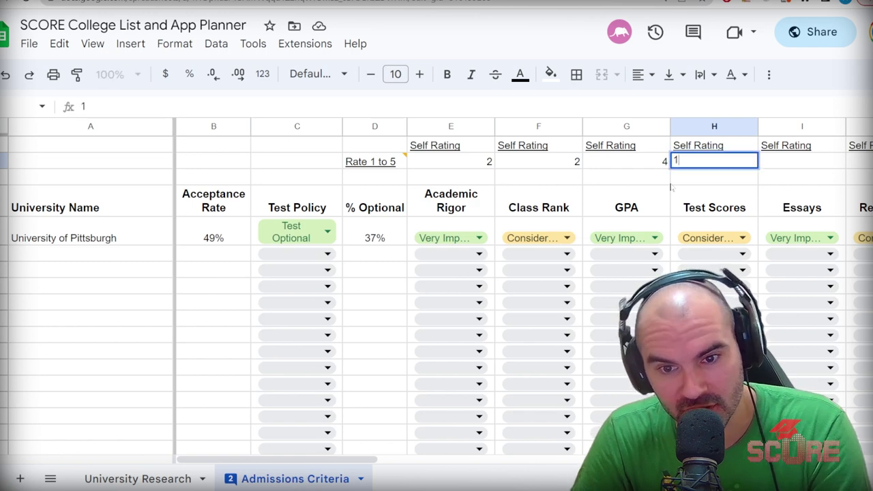
{"action": "key", "text": "Tab"}
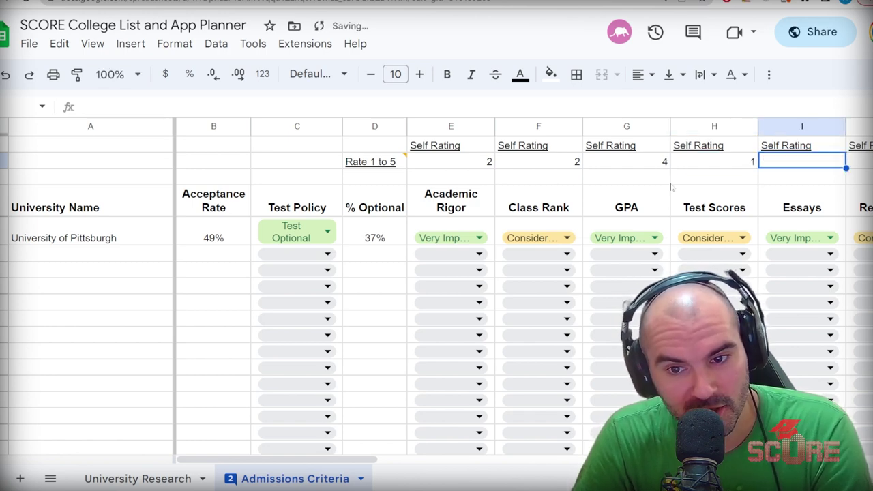
{"action": "key", "text": "Tab"}
{"action": "key", "text": "shift+Tab"}
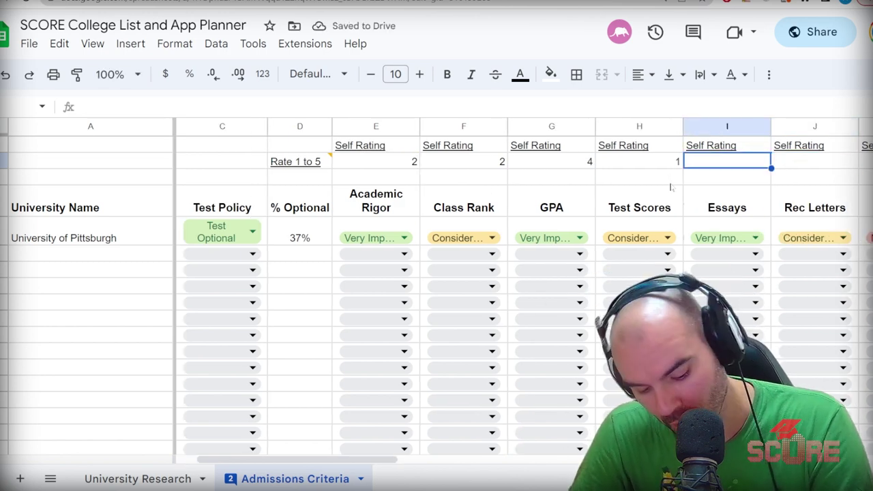
{"action": "type", "text": "5"}
{"action": "key", "text": "Tab"}
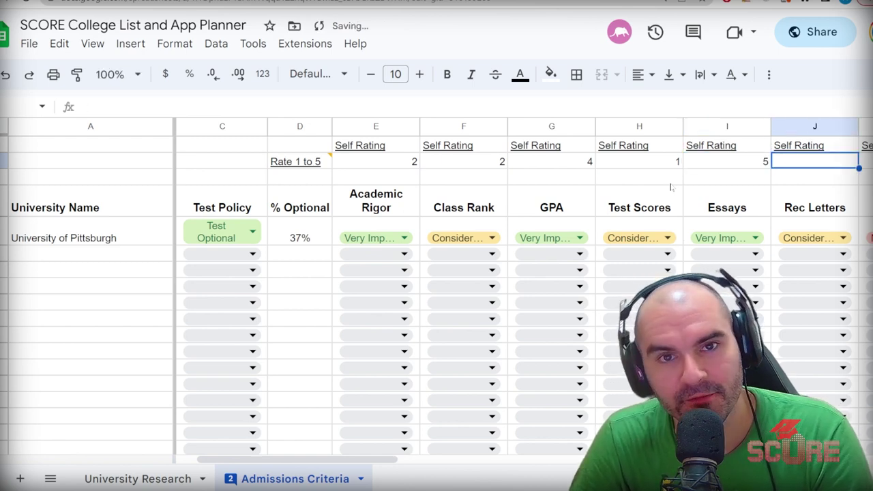
{"action": "type", "text": "4"}
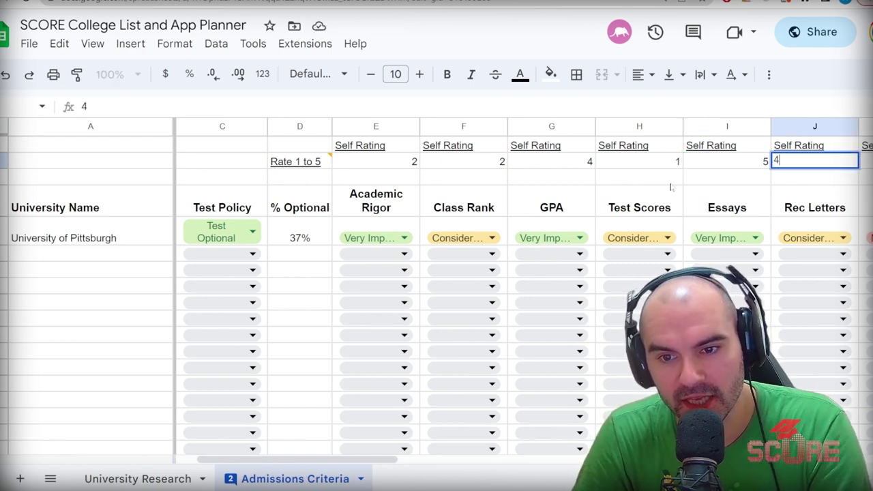
{"action": "key", "text": "Tab"}
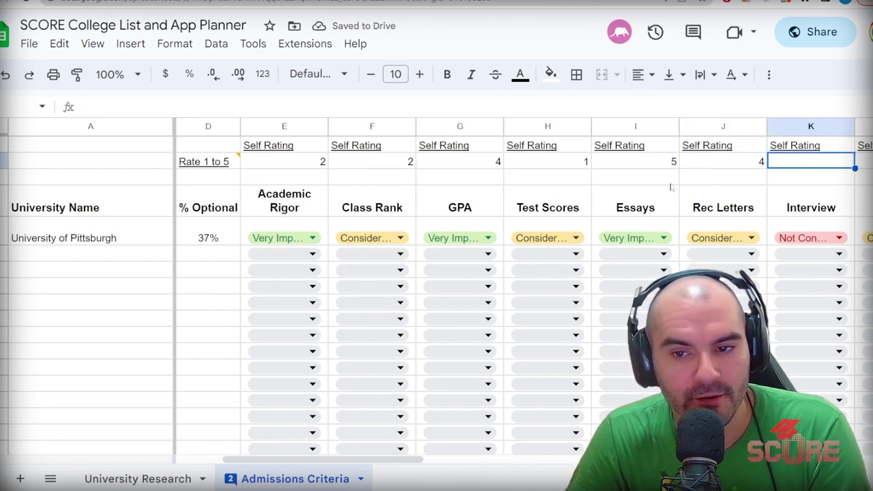
{"action": "type", "text": "5"}
{"action": "key", "text": "Tab"}
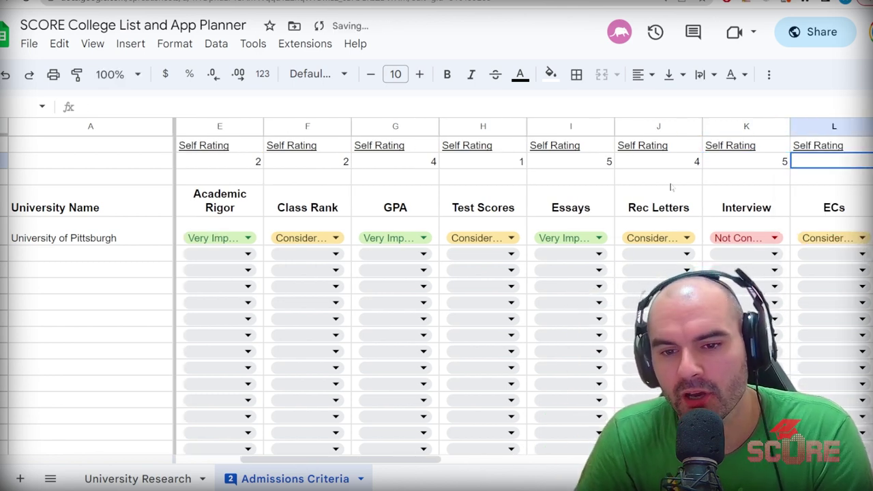
{"action": "type", "text": "3"}
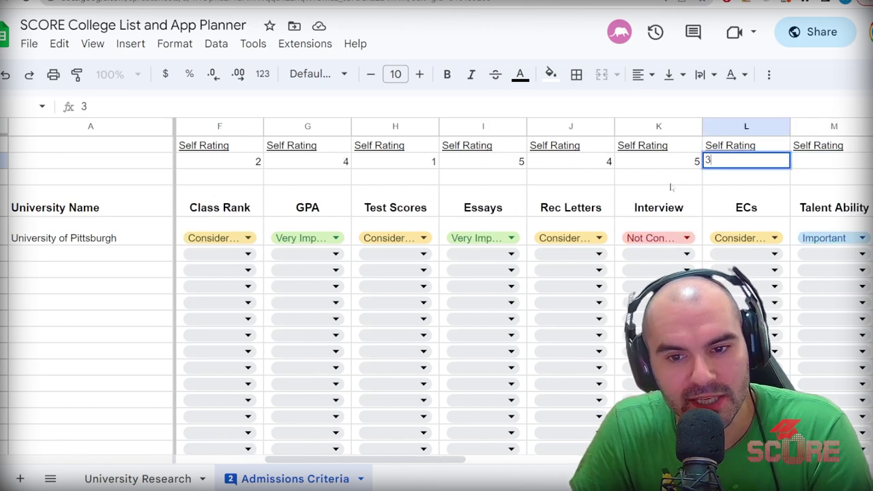
{"action": "key", "text": "Tab"}
Give Talent Ability a self rating of 2 and Character a 4
{"action": "key", "text": "shift+Tab"}
{"action": "key", "text": "Tab"}
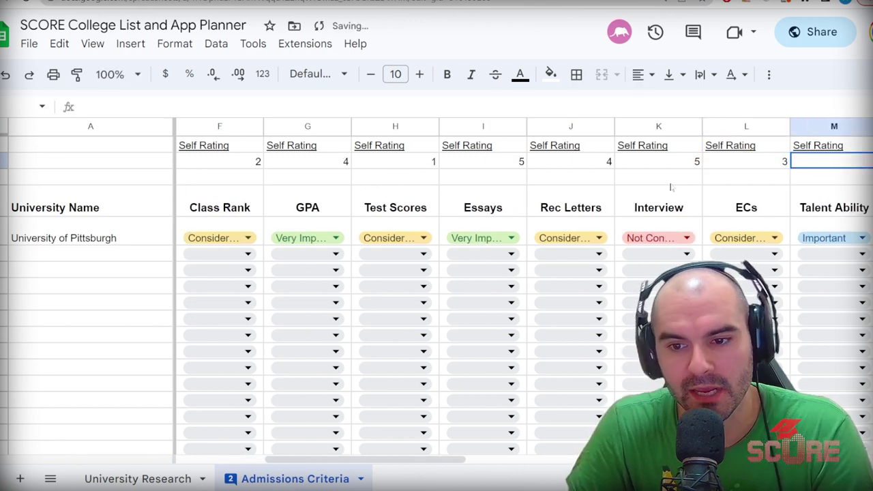
{"action": "type", "text": "2"}
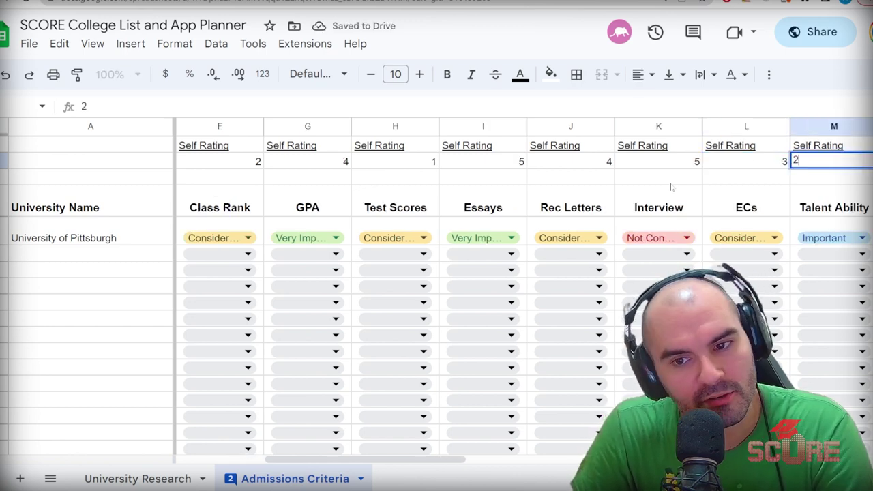
{"action": "key", "text": "Tab"}
{"action": "key", "text": "shift+Tab"}
{"action": "key", "text": "Tab"}
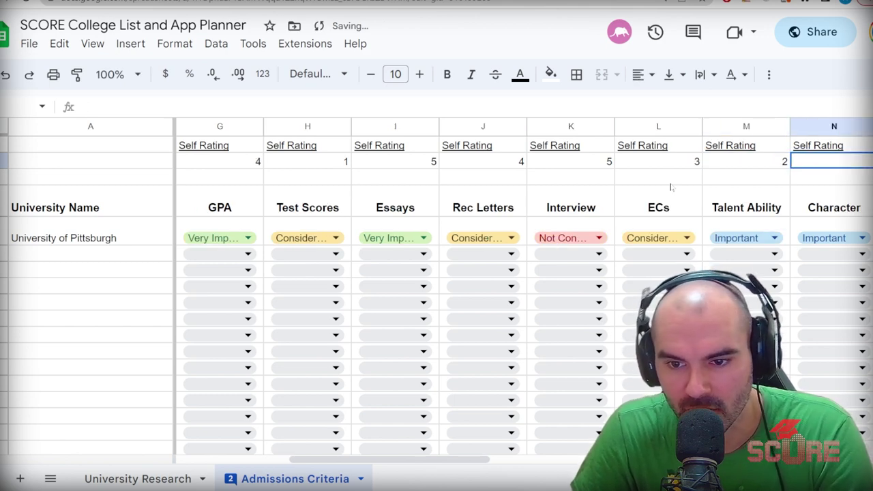
{"action": "type", "text": "4"}
{"action": "key", "text": "Tab"}
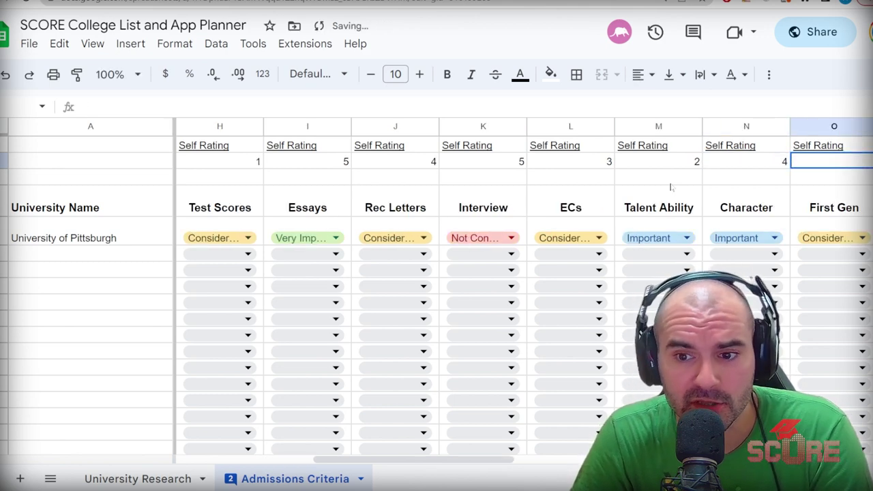
{"action": "key", "text": "shift+Tab"}
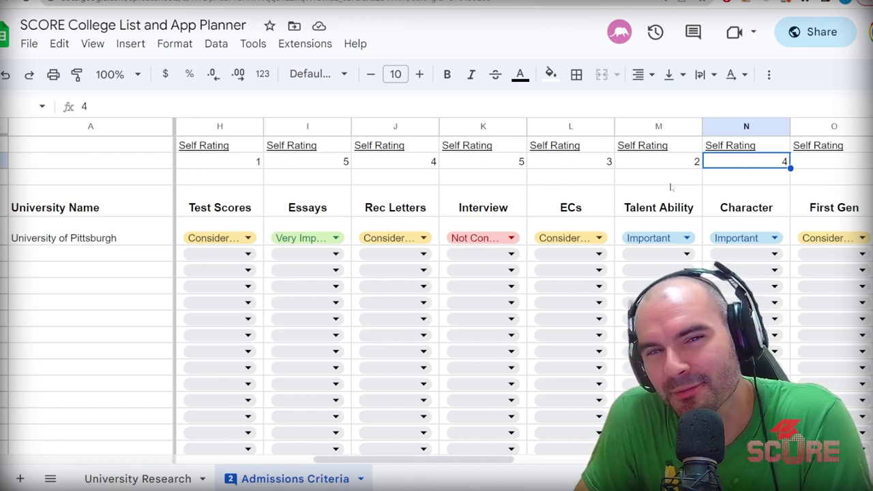
{"action": "key", "text": "Tab"}
Fill self ratings O2:R2 with First Gen 5, Volunteering 2, Work 5, Demonstrated Interest 5
{"action": "mouse_move", "coordinate": [832, 150]}
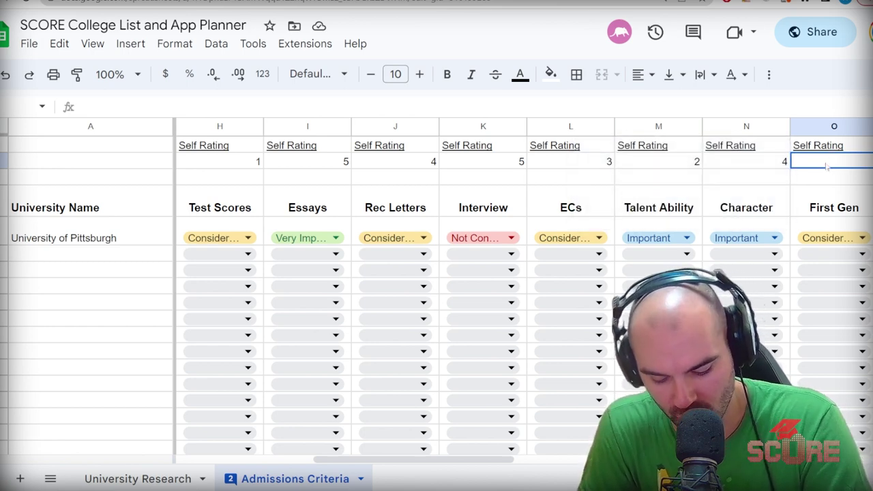
{"action": "type", "text": "5"}
{"action": "key", "text": "Tab"}
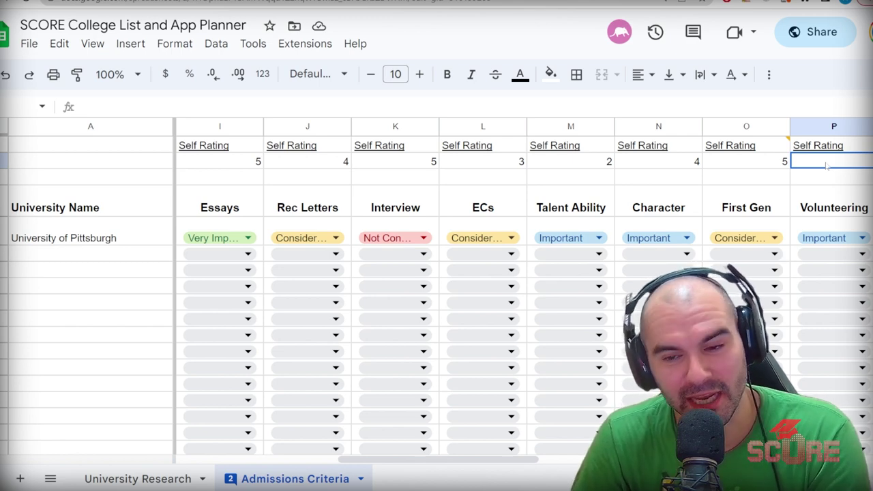
{"action": "type", "text": "2"}
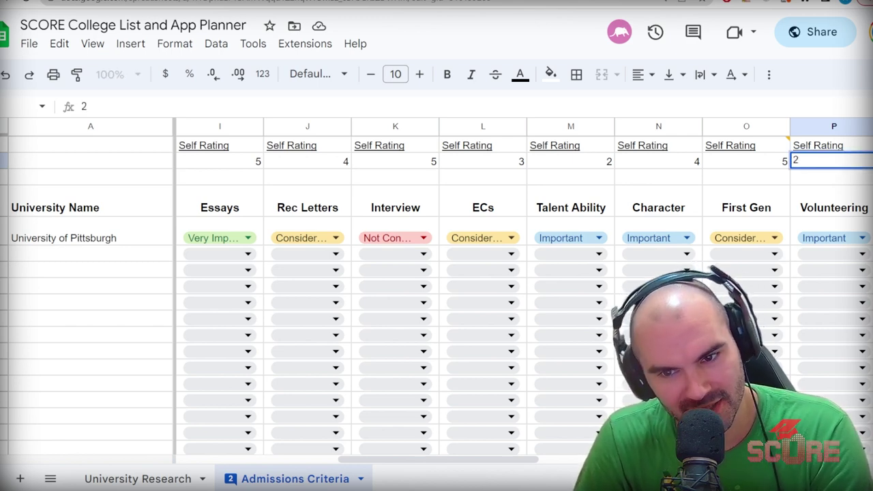
{"action": "left_click", "coordinate": [827, 163]}
{"action": "left_click", "coordinate": [827, 163]}
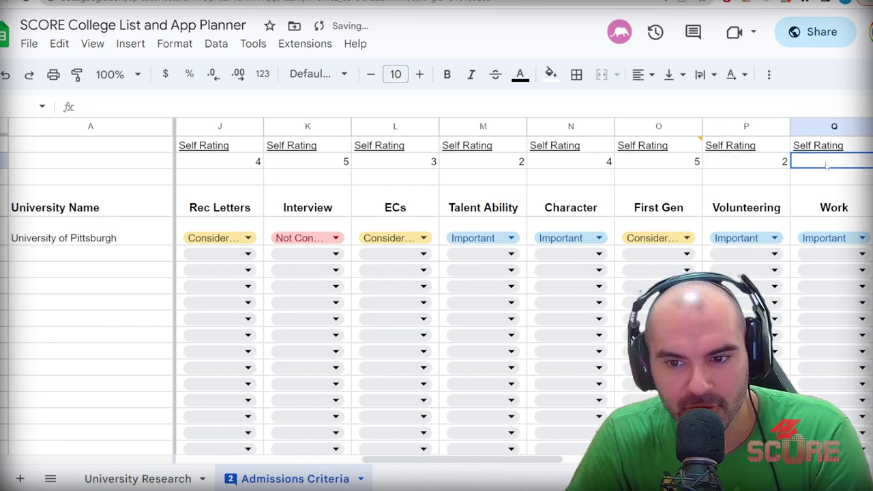
{"action": "type", "text": "5"}
{"action": "left_click", "coordinate": [827, 162]}
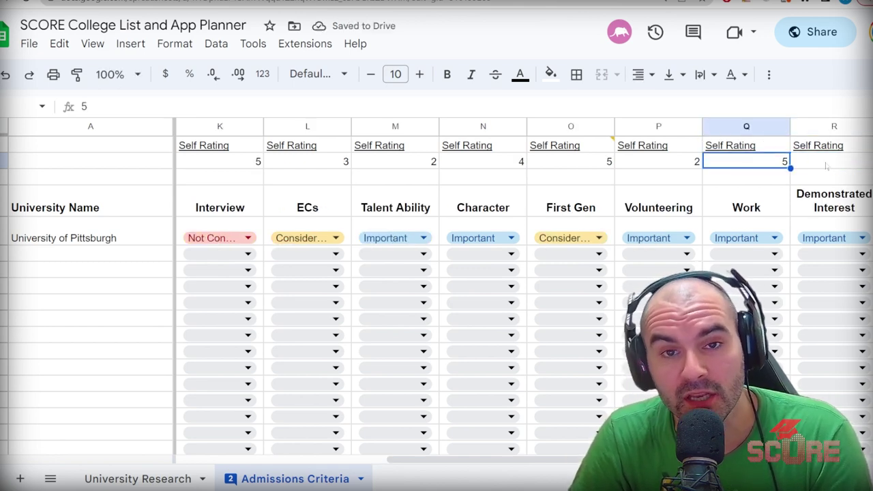
{"action": "left_click", "coordinate": [826, 166]}
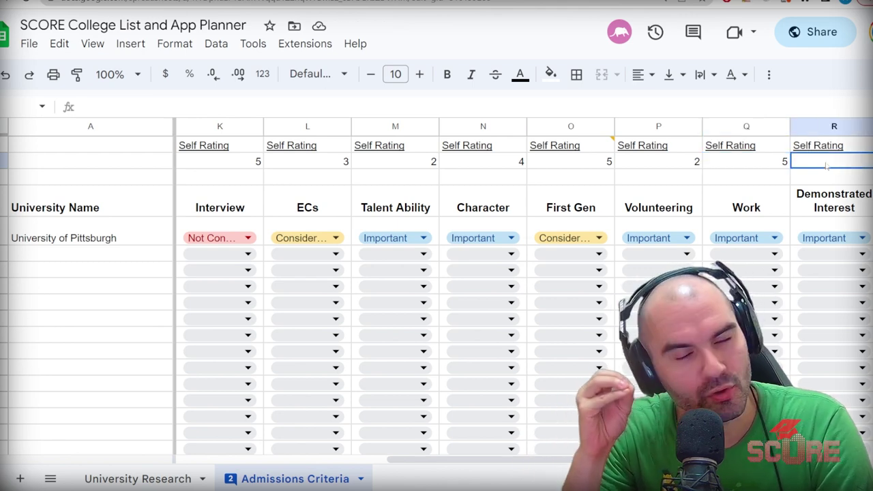
{"action": "type", "text": "5"}
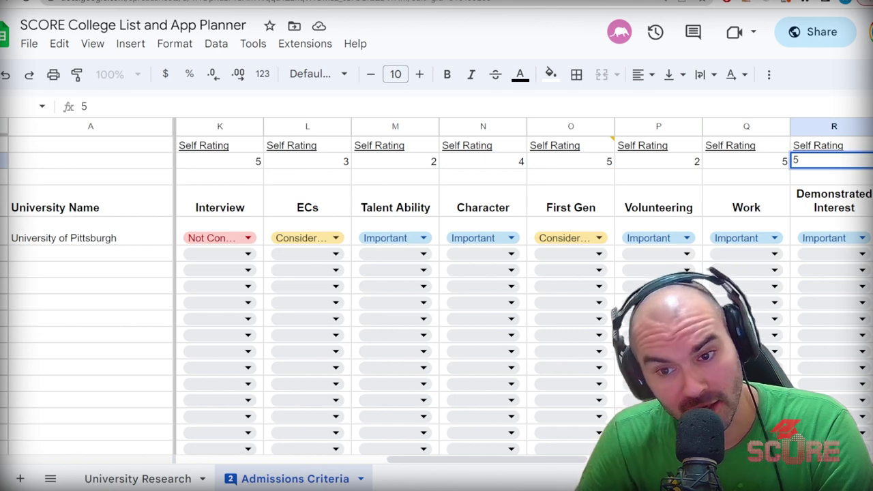
{"action": "key", "text": "Tab"}
{"action": "key", "text": "Tab"}
{"action": "key", "text": "Tab"}
{"action": "key", "text": "Tab"}
{"action": "key", "text": "Tab"}
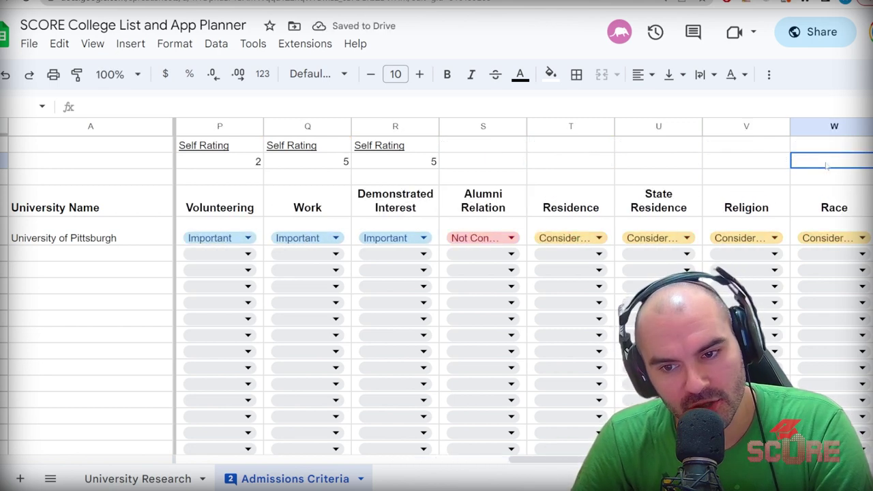
{"action": "key", "text": "shift+Left"}
{"action": "key", "text": "shift+Left"}
{"action": "key", "text": "shift+Left"}
{"action": "key", "text": "shift+Left"}
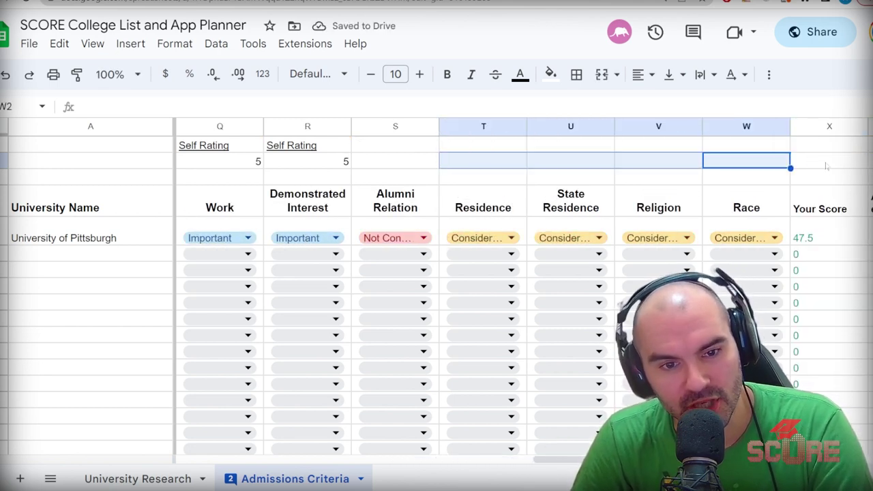
{"action": "key", "text": "shift+Down"}
{"action": "key", "text": "shift+Up"}
{"action": "key", "text": "shift+Up"}
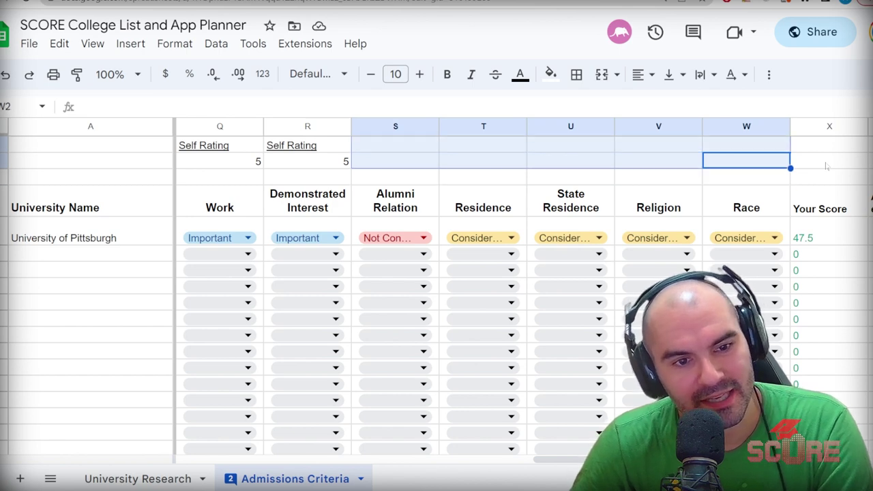
{"action": "key", "text": "shift+Down"}
{"action": "key", "text": "shift+Down"}
{"action": "key", "text": "shift+Down"}
{"action": "key", "text": "shift+Down"}
{"action": "key", "text": "shift+Up"}
{"action": "key", "text": "shift+Up"}
{"action": "key", "text": "shift+Down"}
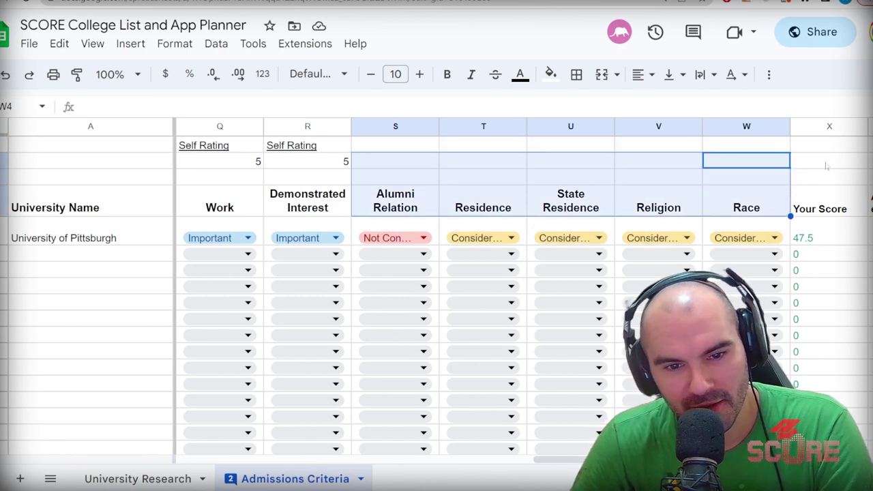
{"action": "key", "text": "shift+Up"}
{"action": "key", "text": "shift+Up"}
{"action": "key", "text": "shift+Down"}
{"action": "key", "text": "shift+Down"}
{"action": "key", "text": "shift+Down"}
{"action": "key", "text": "shift+Up"}
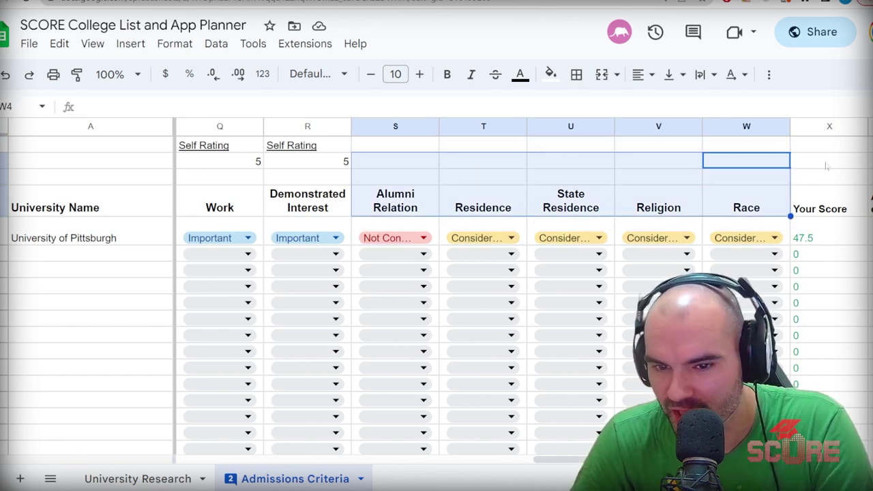
{"action": "key", "text": "Down"}
{"action": "key", "text": "Left"}
{"action": "key", "text": "Up"}
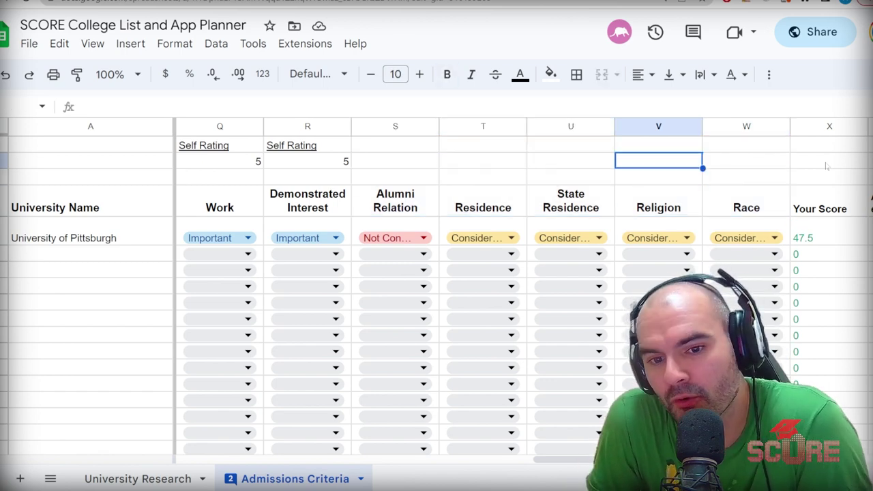
{"action": "key", "text": "Down"}
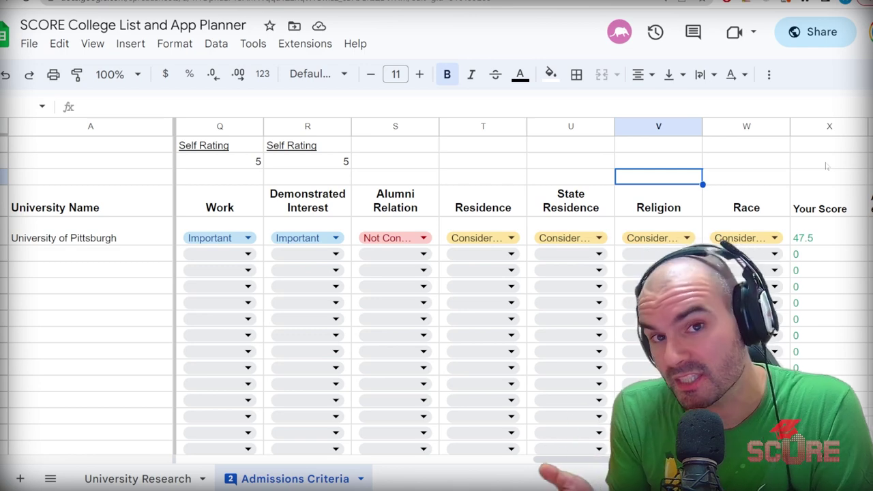
{"action": "key", "text": "Left"}
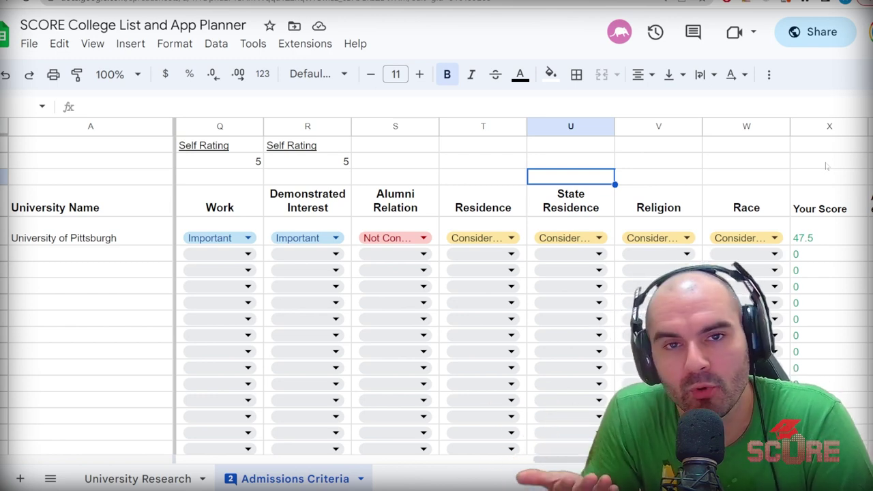
{"action": "key", "text": "Left"}
{"action": "key", "text": "Left"}
{"action": "key", "text": "Down"}
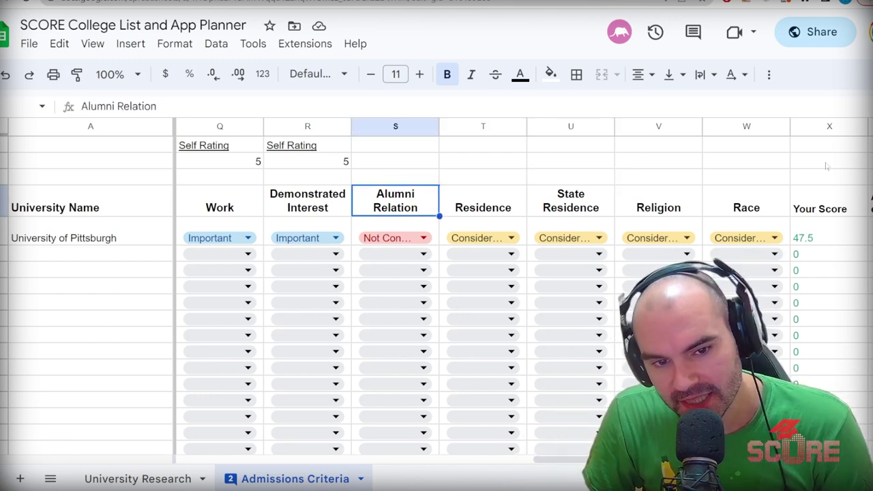
{"action": "key", "text": "Right"}
{"action": "key", "text": "Right"}
{"action": "key", "text": "Right"}
{"action": "key", "text": "Right"}
{"action": "key", "text": "Right"}
{"action": "key", "text": "Right"}
{"action": "key", "text": "Down"}
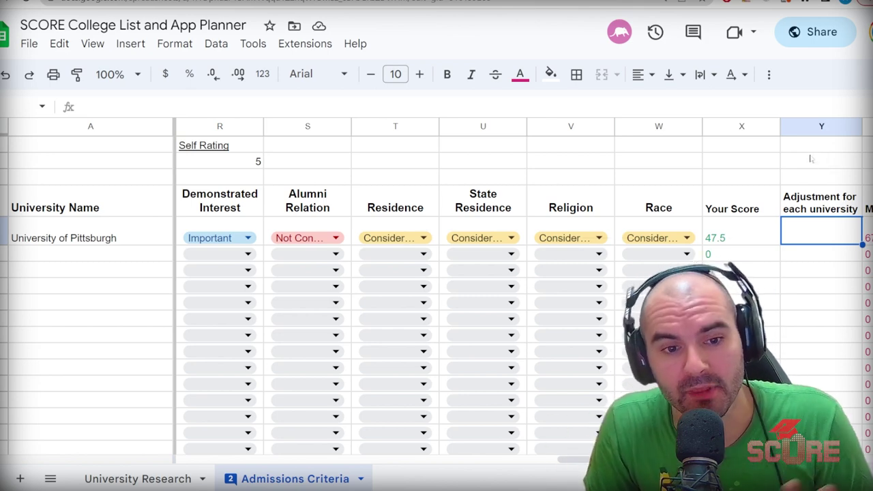
{"action": "left_click_drag", "start_coordinate": [318, 198], "coordinate": [317, 229]}
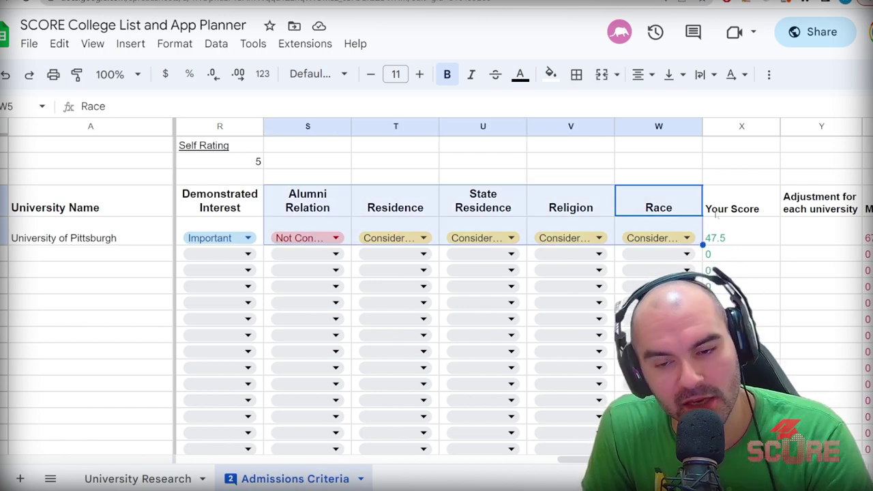
Review Pitt's Your Score, Max score 67.5 and Your odds formulas in the formula bar
{"action": "left_click", "coordinate": [812, 231]}
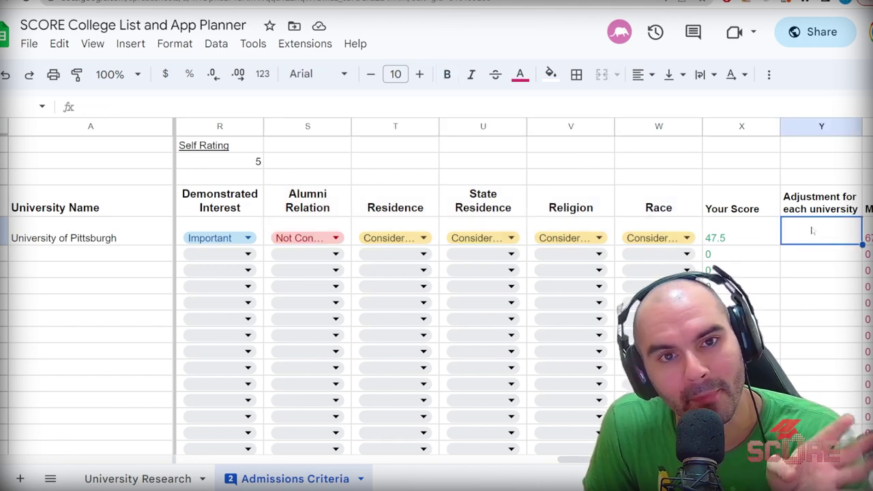
{"action": "key", "text": "Left"}
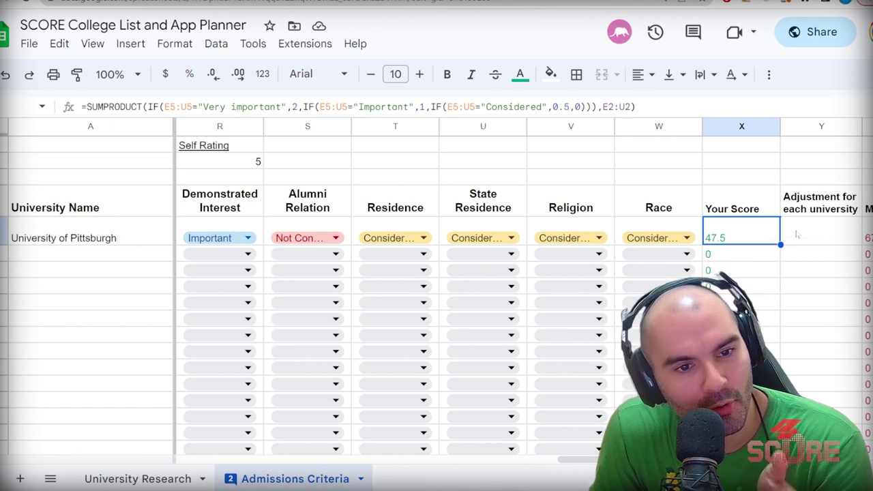
{"action": "key", "text": "Right"}
{"action": "key", "text": "Right"}
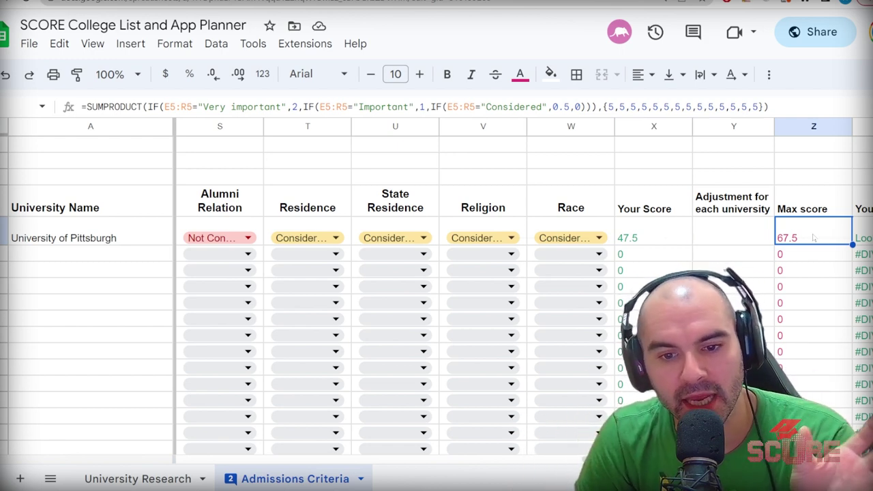
{"action": "key", "text": "Left"}
{"action": "key", "text": "Left"}
{"action": "key", "text": "Right"}
{"action": "key", "text": "Right"}
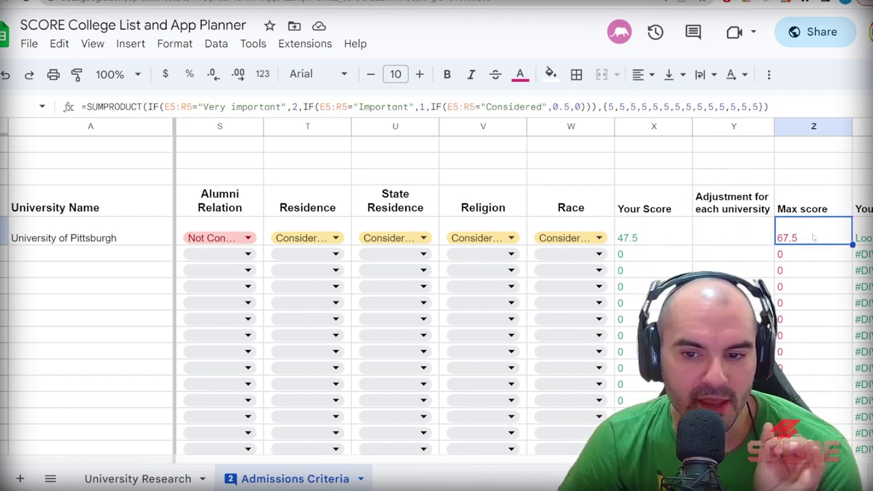
{"action": "key", "text": "Right"}
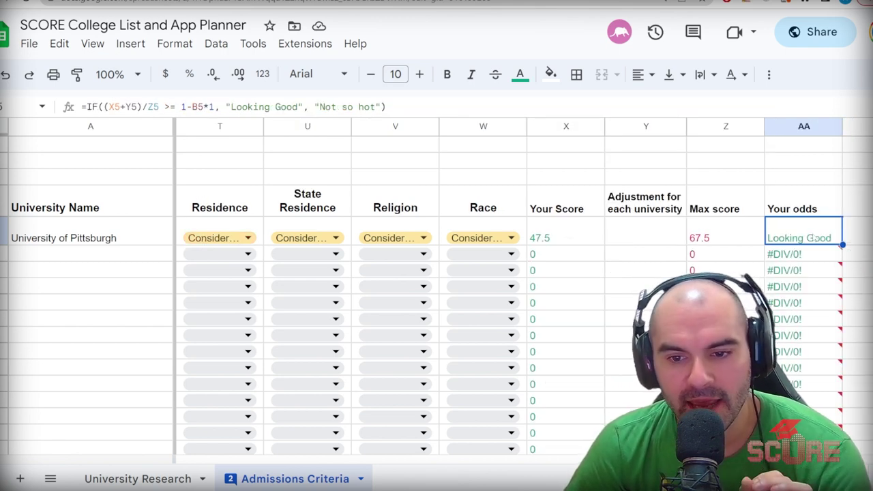
{"action": "key", "text": "Left"}
{"action": "key", "text": "Left"}
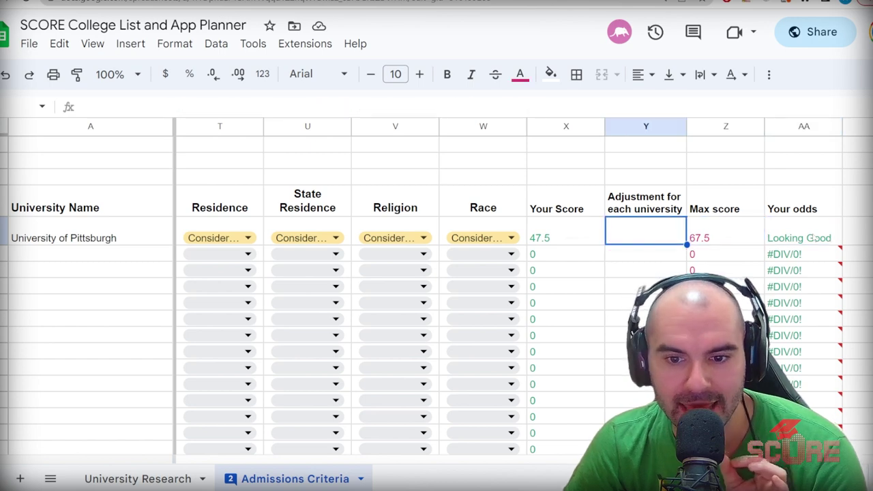
{"action": "key", "text": "Left"}
{"action": "key", "text": "Right"}
{"action": "key", "text": "Right"}
{"action": "key", "text": "Left"}
{"action": "key", "text": "Left"}
{"action": "key", "text": "Right"}
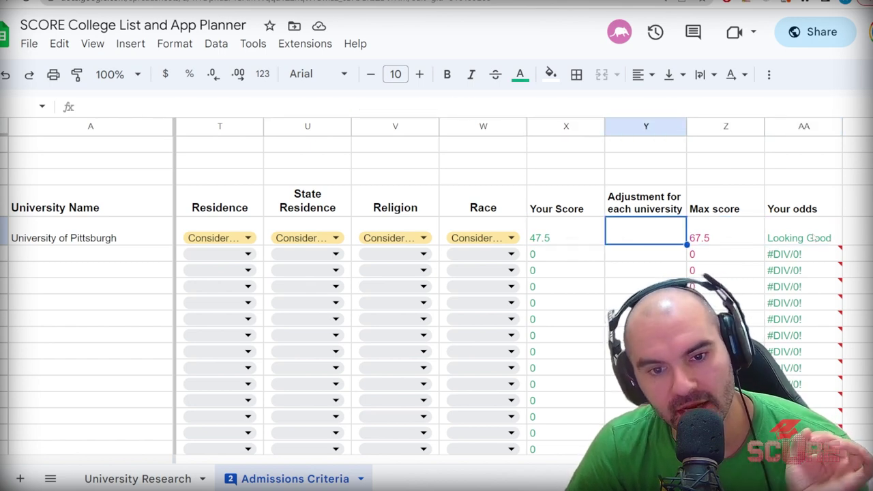
{"action": "key", "text": "Left"}
Launch the Calculator and start entering 47.5 divided by the max score
{"action": "key", "text": "XF86Calculator"}
{"action": "type", "text": "47.5/"}
{"action": "type", "text": "65"}
{"action": "key", "text": "BackSpace"}
Compute 47.5 ÷ 67.5 = 0.7037 in Calculator and copy the result
{"action": "type", "text": "7.5"}
{"action": "key", "text": "Return"}
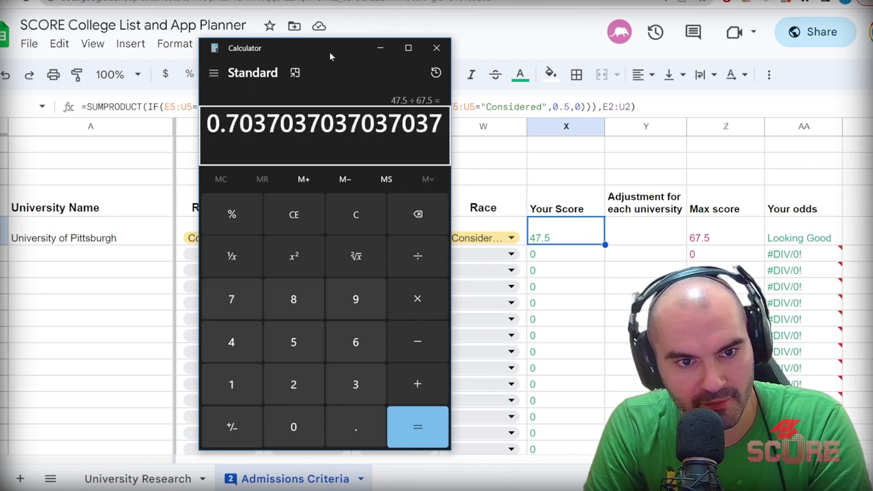
{"action": "key", "text": "ctrl+c"}
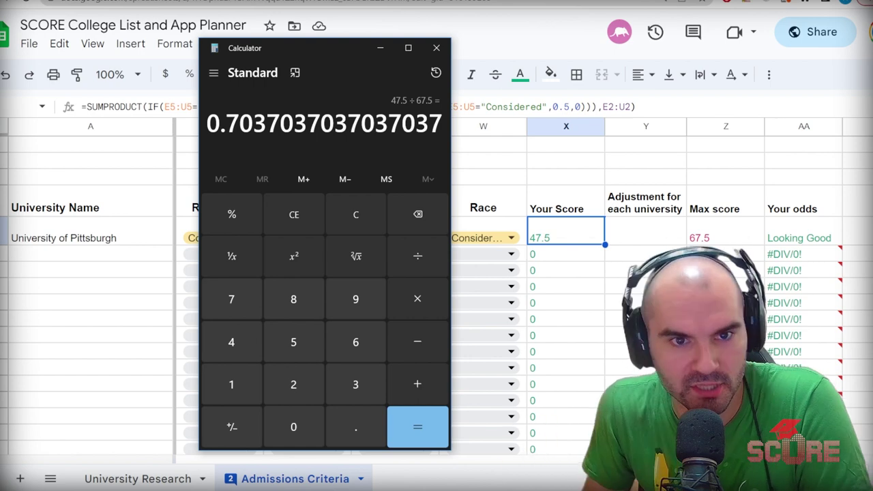
Close Calculator and check Pitt's acceptance rate and the IF formula behind its odds
{"action": "left_click", "coordinate": [437, 48]}
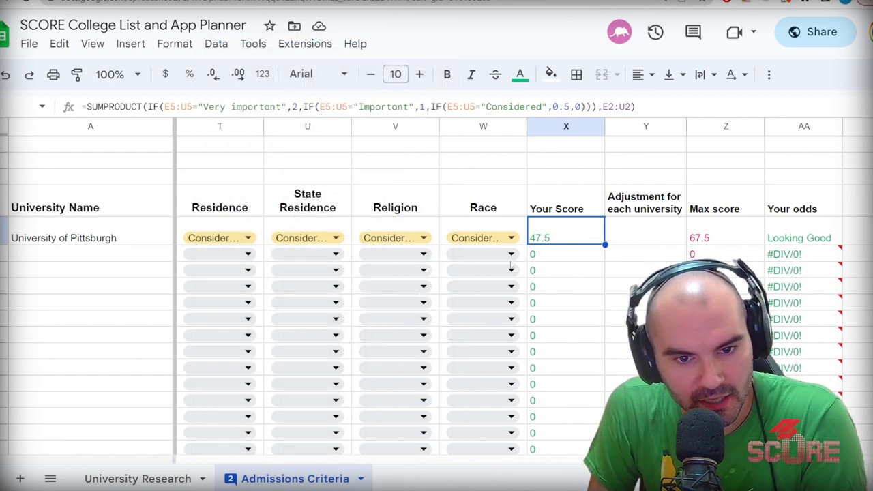
{"action": "scroll", "coordinate": [477, 259], "scroll_direction": "left", "scroll_amount": 10}
{"action": "left_click", "coordinate": [217, 241]}
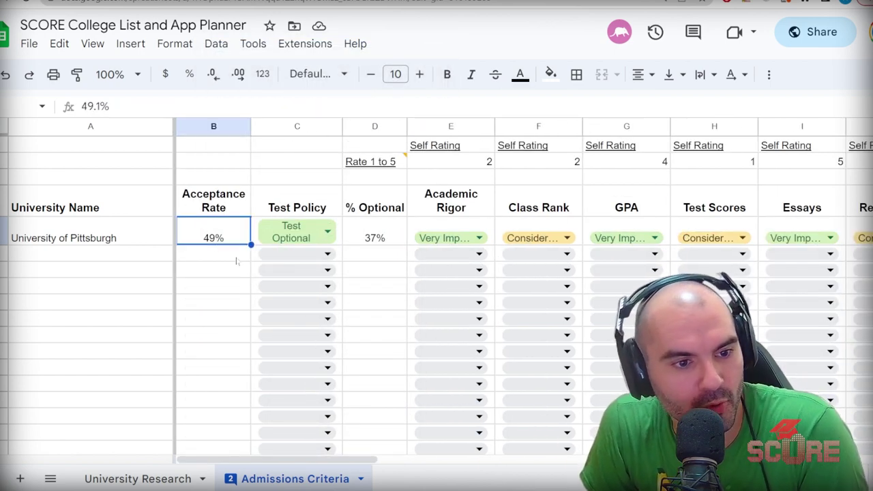
{"action": "scroll", "coordinate": [242, 268], "scroll_direction": "right", "scroll_amount": 10}
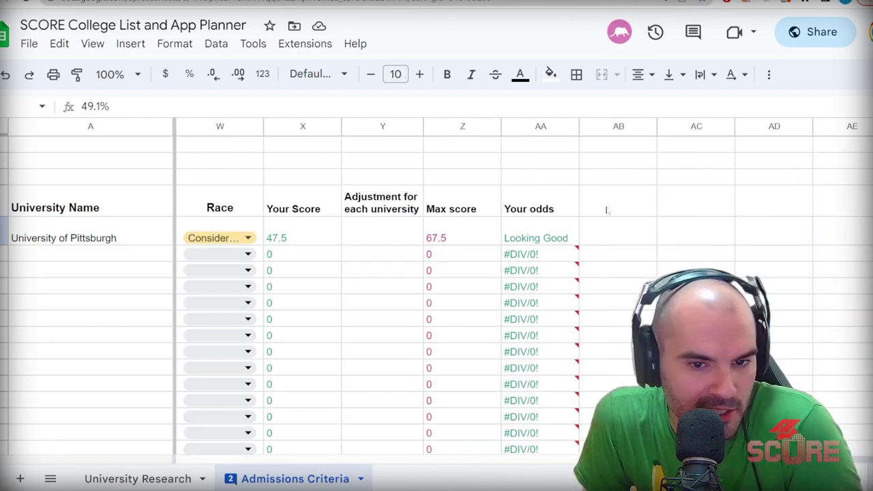
{"action": "left_click", "coordinate": [543, 242]}
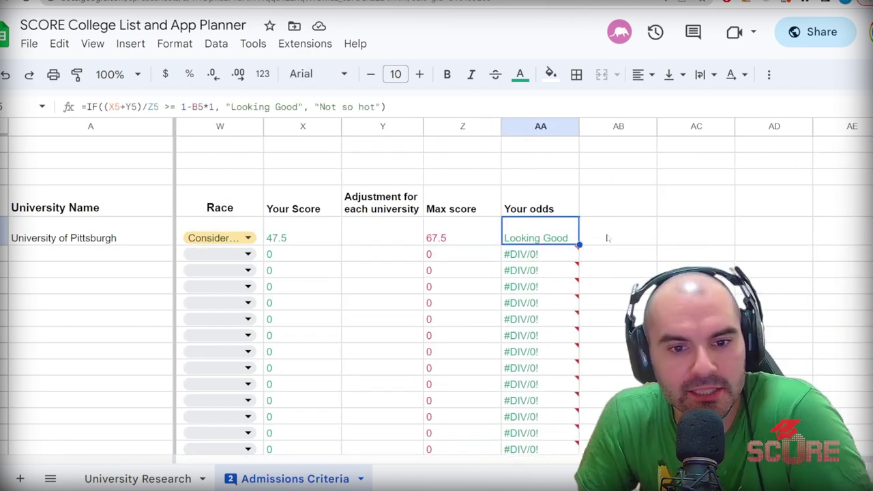
Review the Academic Rigor and GPA self ratings in row 2
{"action": "scroll", "coordinate": [620, 230], "scroll_direction": "left", "scroll_amount": 10}
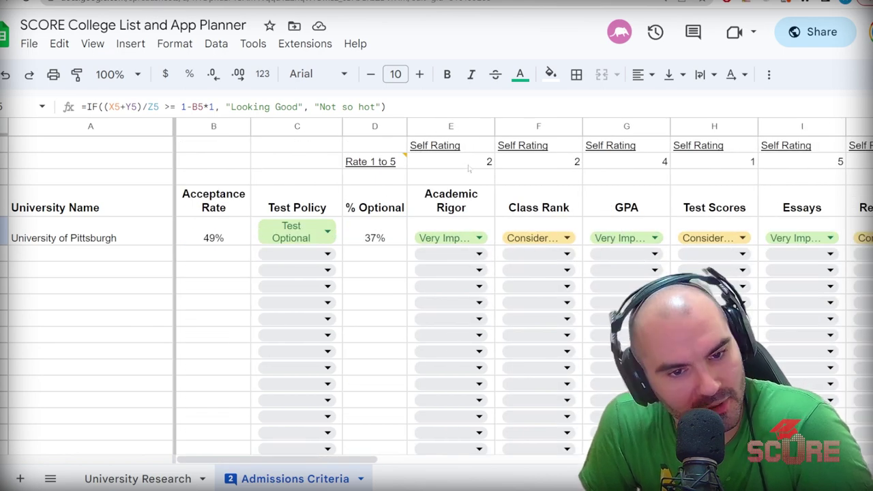
{"action": "left_click", "coordinate": [471, 164]}
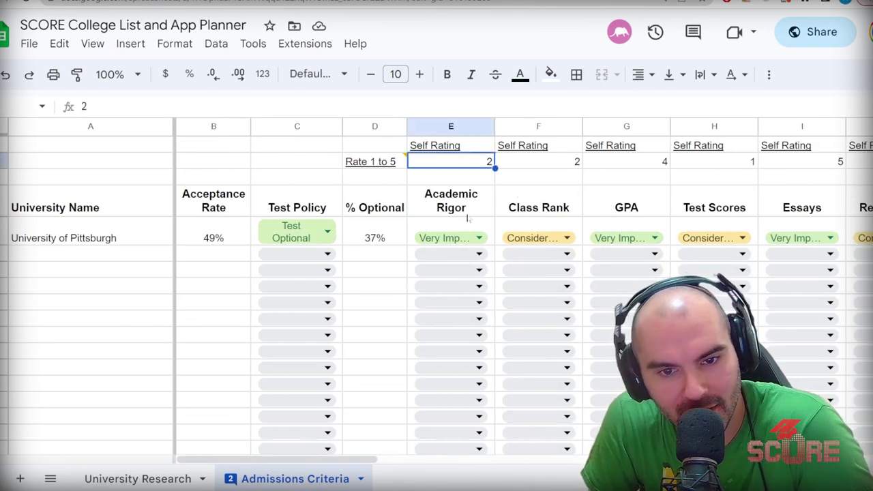
{"action": "scroll", "coordinate": [472, 205], "scroll_direction": "right", "scroll_amount": 2}
{"action": "left_click", "coordinate": [534, 144]}
{"action": "scroll", "coordinate": [525, 191], "scroll_direction": "right", "scroll_amount": 5}
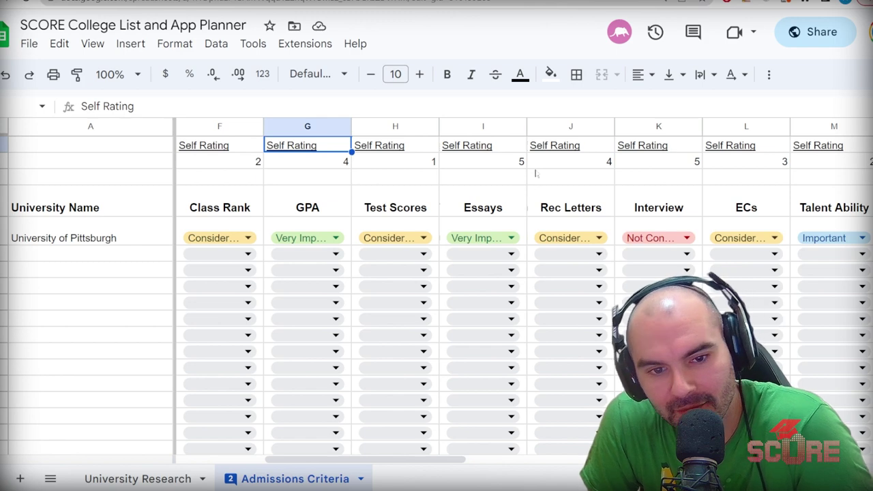
{"action": "left_click", "coordinate": [492, 176]}
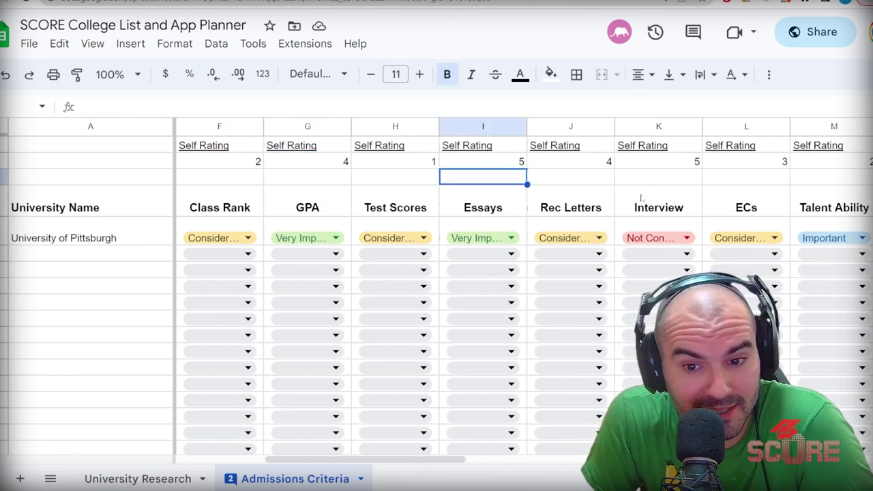
{"action": "scroll", "coordinate": [641, 198], "scroll_direction": "right", "scroll_amount": 6}
Check the First Gen through Demonstrated Interest ratings, then select Pitt's acceptance rate cell
{"action": "left_click", "coordinate": [505, 167]}
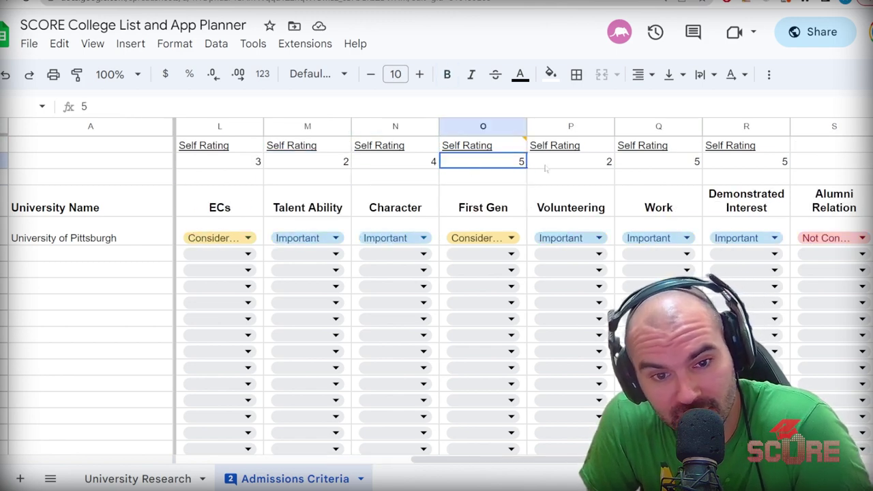
{"action": "left_click_drag", "start_coordinate": [504, 170], "coordinate": [695, 166]}
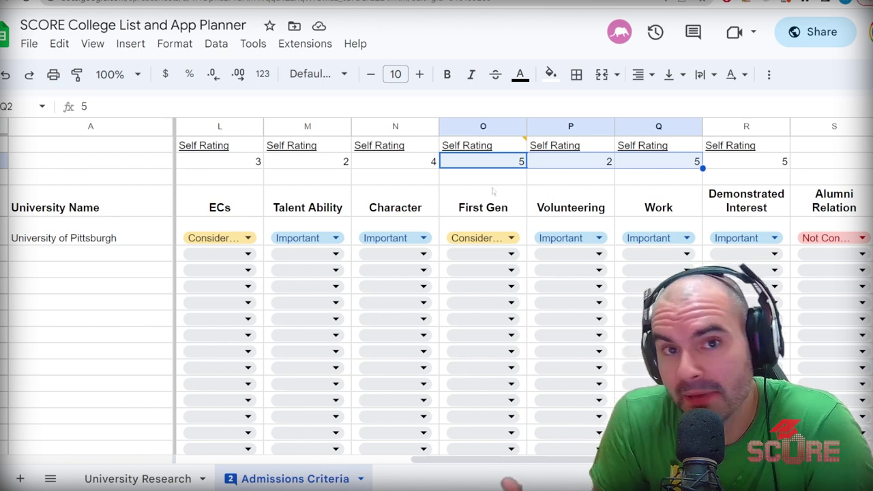
{"action": "mouse_move", "coordinate": [463, 144]}
{"action": "left_click", "coordinate": [746, 161]}
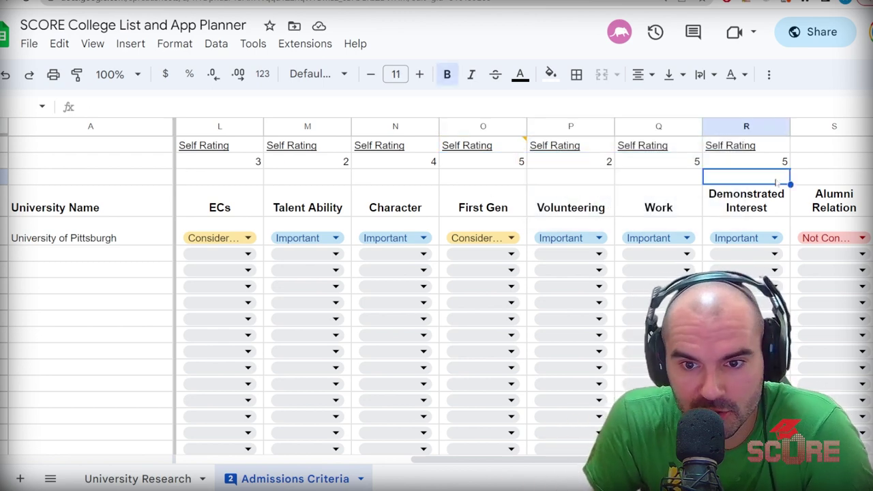
{"action": "scroll", "coordinate": [667, 242], "scroll_direction": "right", "scroll_amount": 7}
{"action": "scroll", "coordinate": [666, 242], "scroll_direction": "right", "scroll_amount": 1}
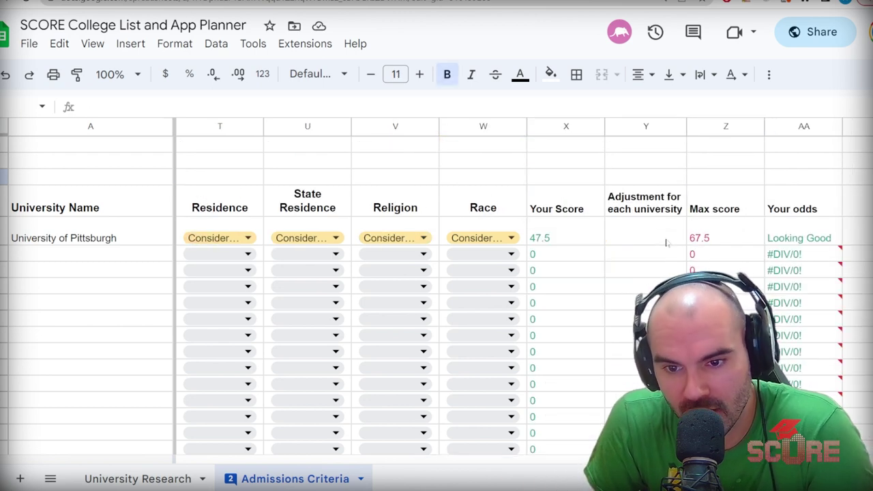
{"action": "scroll", "coordinate": [666, 242], "scroll_direction": "left", "scroll_amount": 18}
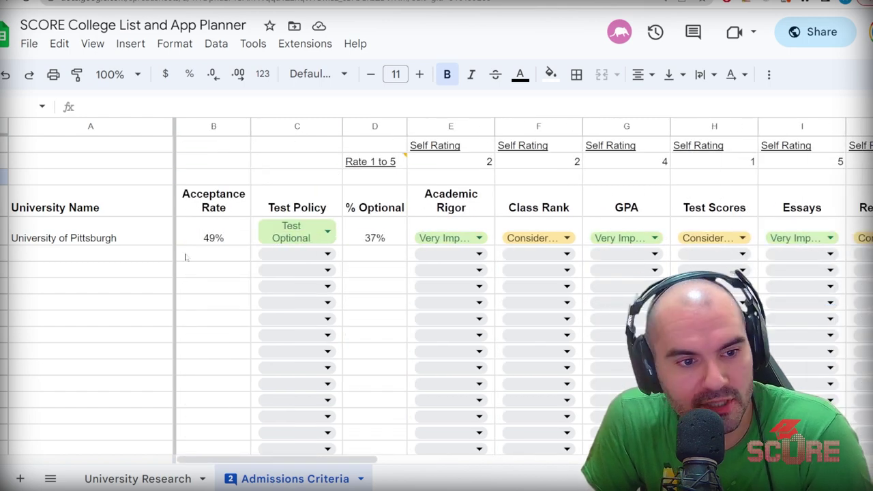
{"action": "left_click", "coordinate": [202, 238]}
{"action": "type", "text": "25"}
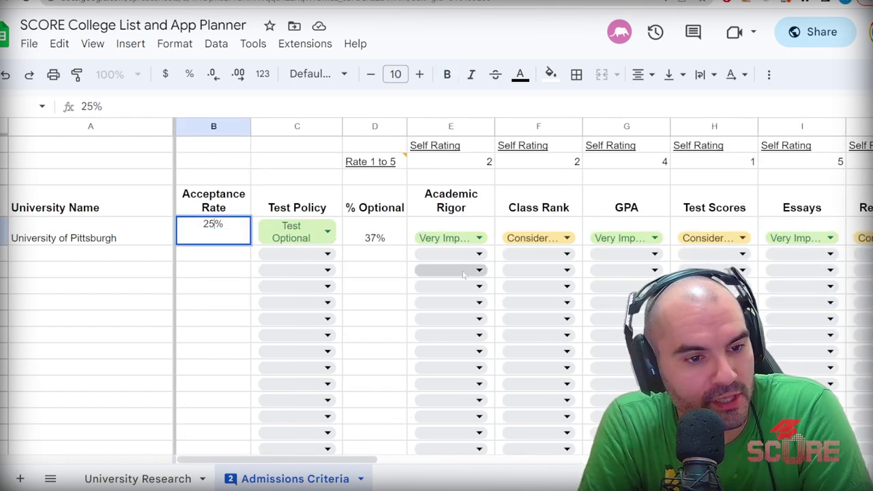
{"action": "key", "text": "Return"}
{"action": "scroll", "coordinate": [616, 232], "scroll_direction": "right", "scroll_amount": 20}
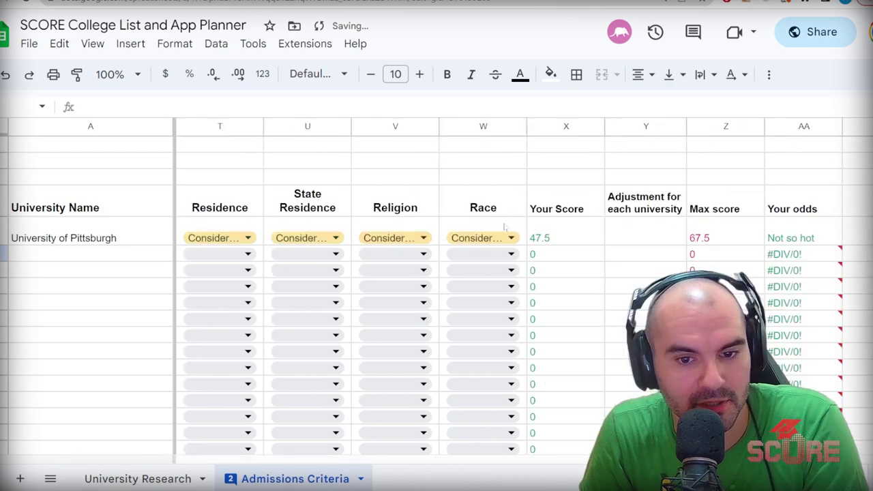
{"action": "left_click", "coordinate": [571, 232]}
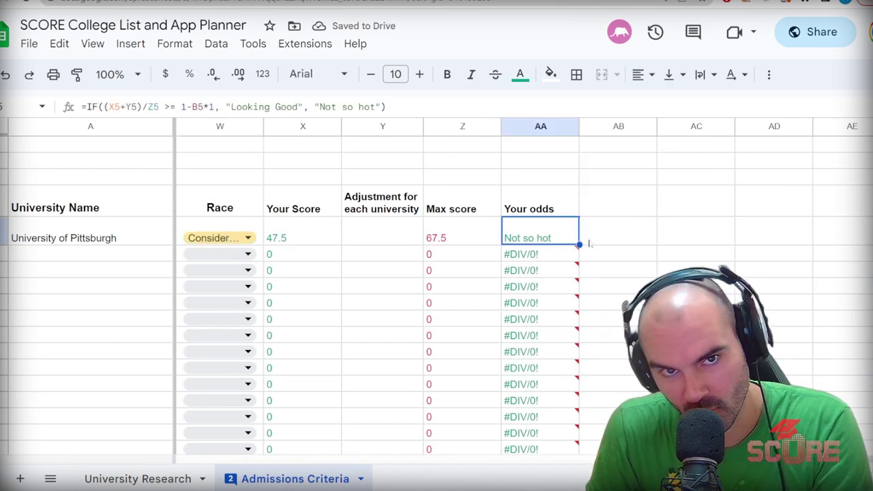
{"action": "scroll", "coordinate": [447, 236], "scroll_direction": "left", "scroll_amount": 10}
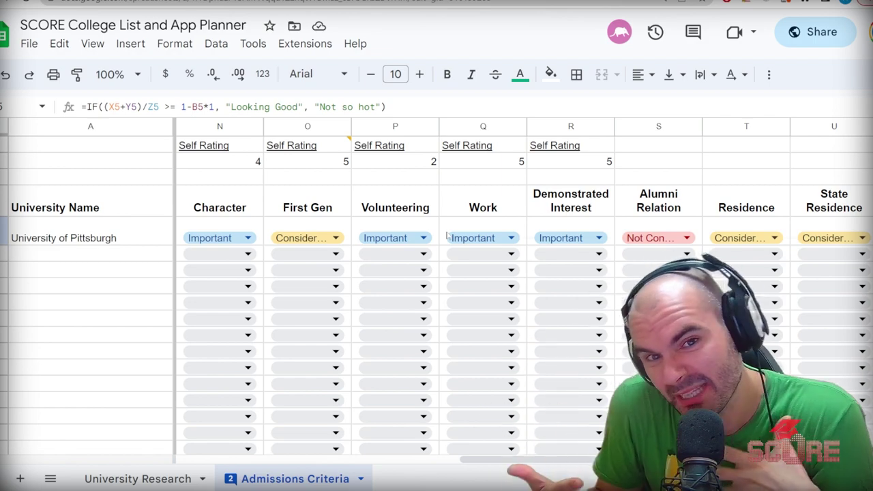
{"action": "scroll", "coordinate": [401, 201], "scroll_direction": "left", "scroll_amount": 10}
{"action": "left_click", "coordinate": [232, 248]}
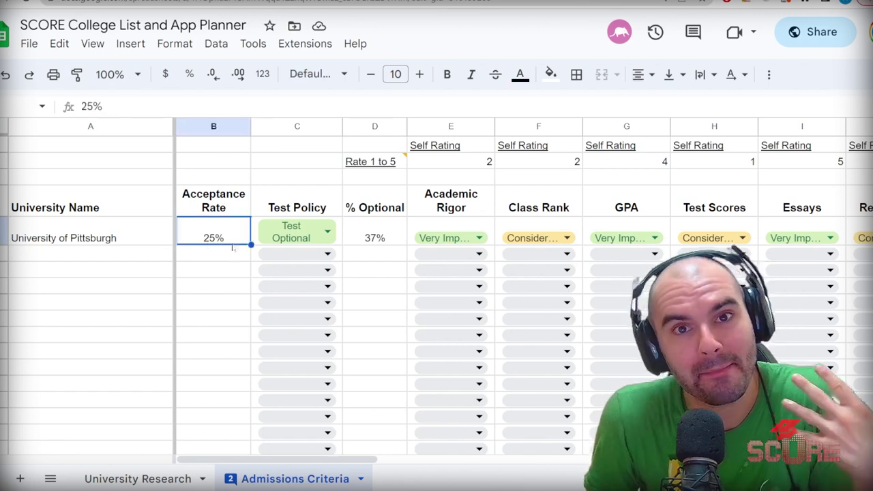
{"action": "left_click", "coordinate": [396, 234]}
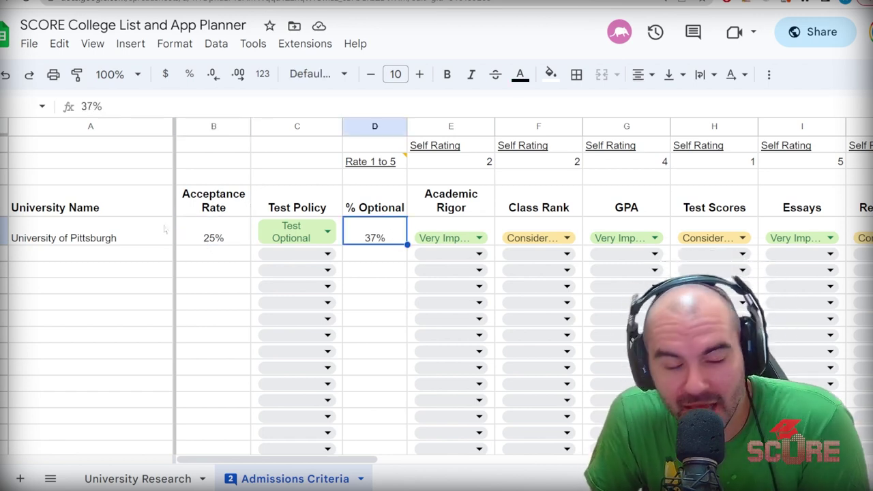
{"action": "left_click", "coordinate": [228, 240]}
{"action": "left_click", "coordinate": [367, 226]}
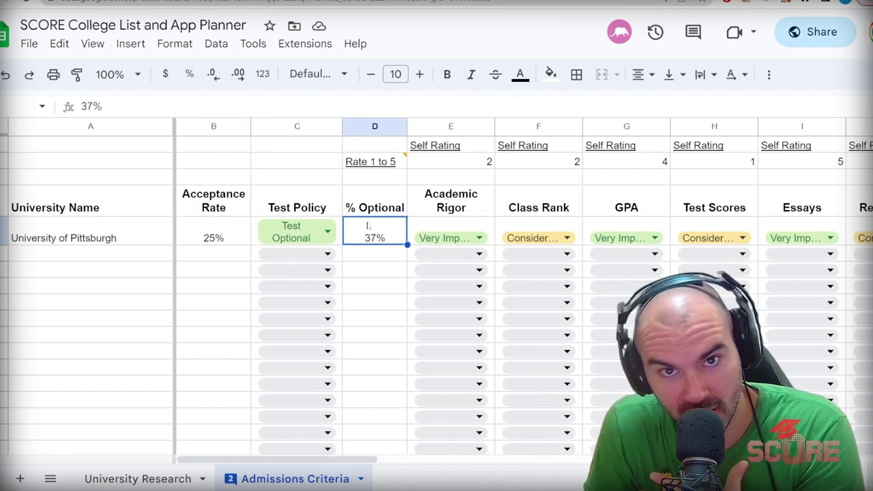
{"action": "left_click", "coordinate": [204, 236]}
{"action": "type", "text": "49"}
{"action": "key", "text": "Return"}
{"action": "left_click", "coordinate": [203, 237]}
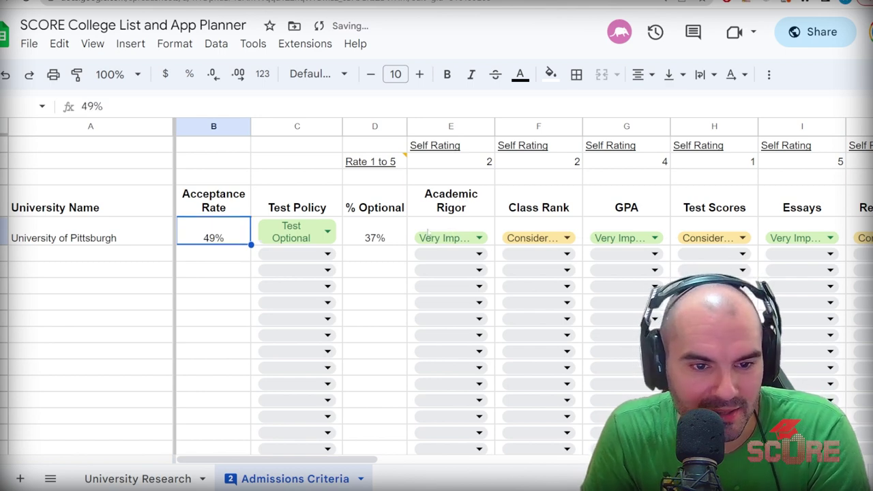
{"action": "scroll", "coordinate": [432, 232], "scroll_direction": "right", "scroll_amount": 10}
{"action": "left_click", "coordinate": [573, 239]}
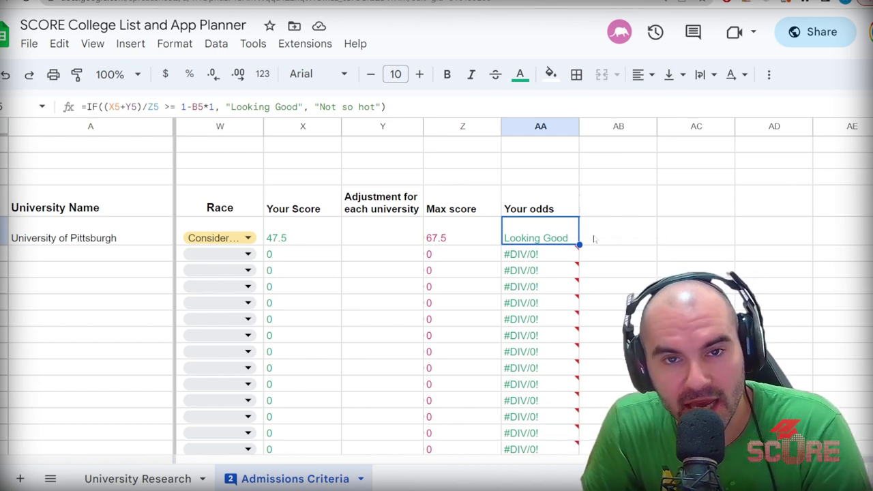
{"action": "left_click", "coordinate": [139, 479]}
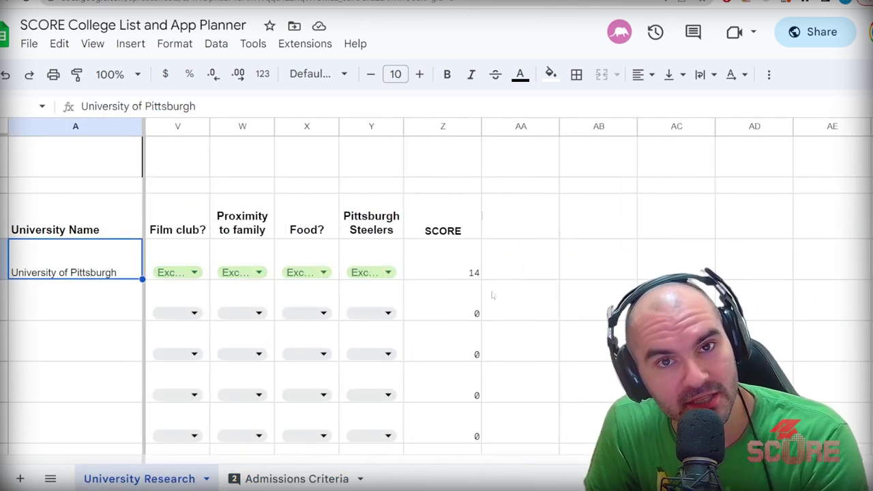
{"action": "scroll", "coordinate": [504, 314], "scroll_direction": "left", "scroll_amount": 10}
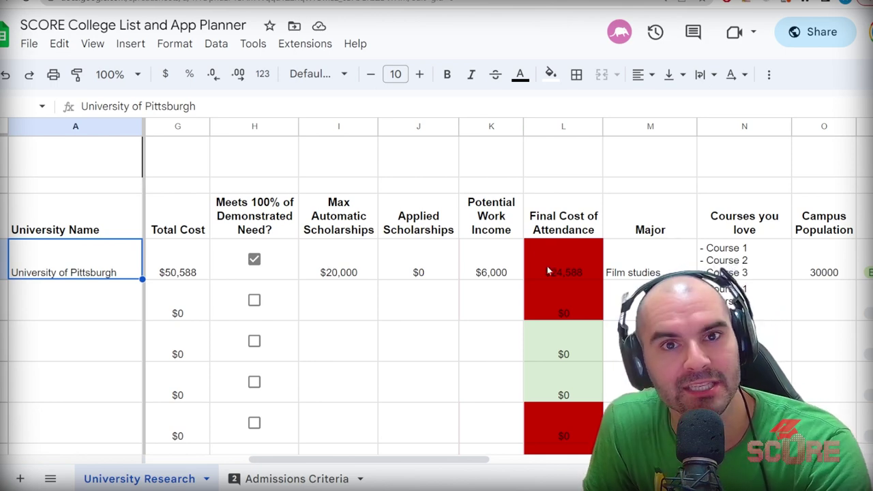
{"action": "left_click", "coordinate": [314, 478]}
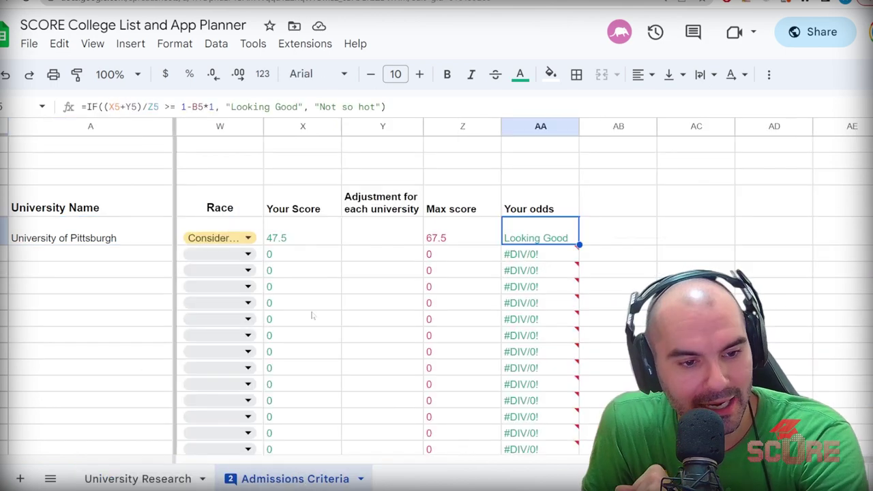
{"action": "scroll", "coordinate": [312, 315], "scroll_direction": "left", "scroll_amount": 8}
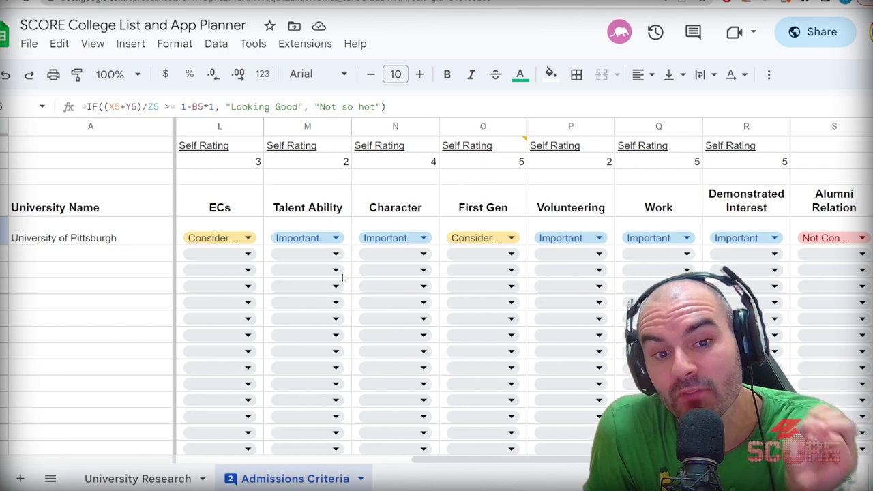
{"action": "scroll", "coordinate": [343, 277], "scroll_direction": "right", "scroll_amount": 8}
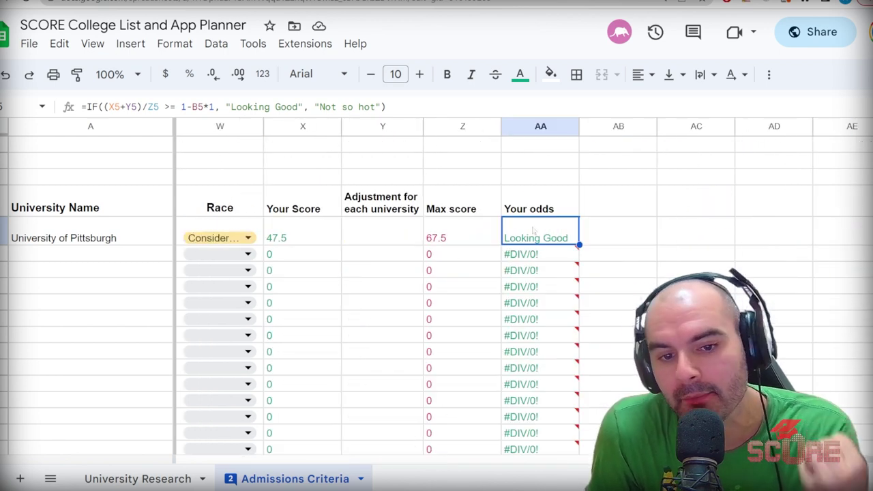
{"action": "mouse_move", "coordinate": [522, 254]}
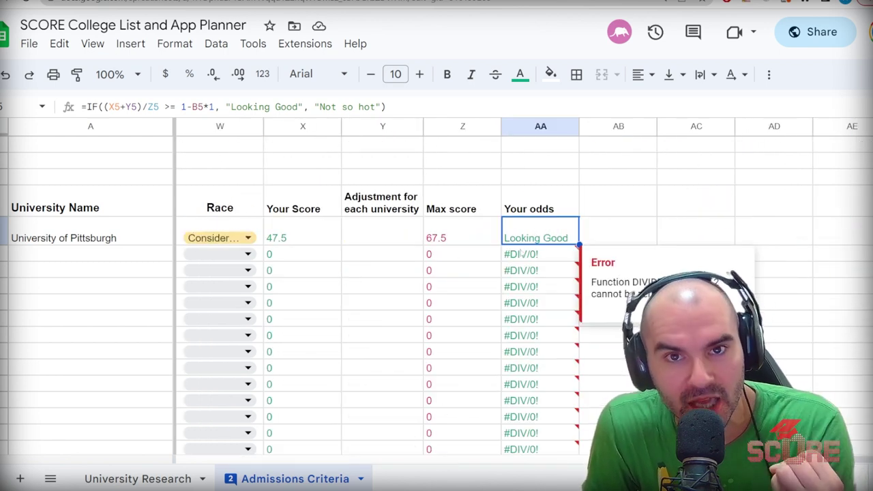
{"action": "left_click", "coordinate": [614, 227]}
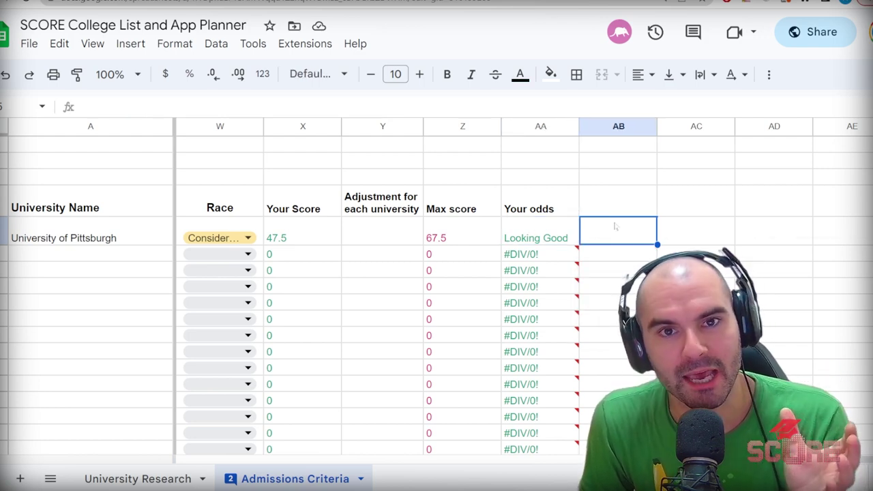